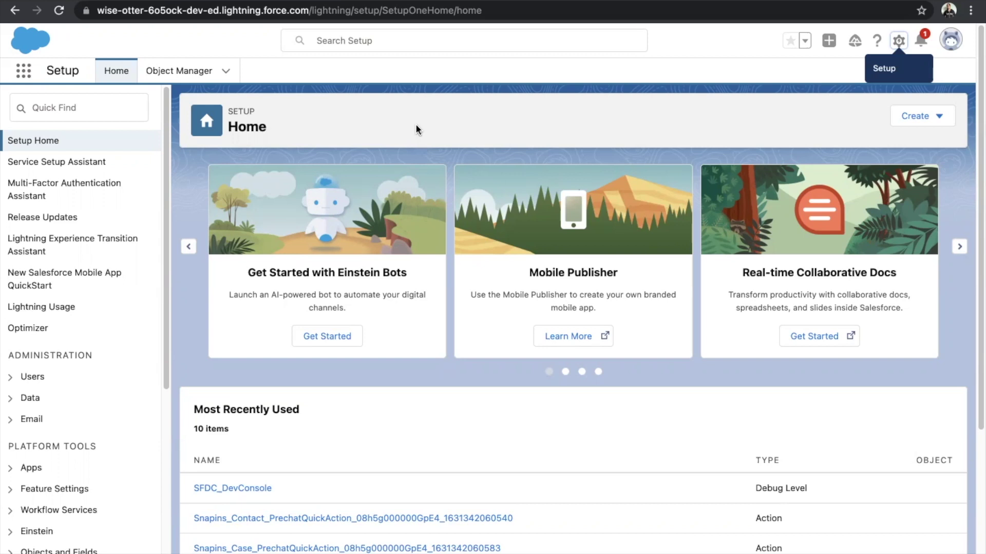
Switch to Service Setup from the gear menu.
click(899, 42)
click(869, 118)
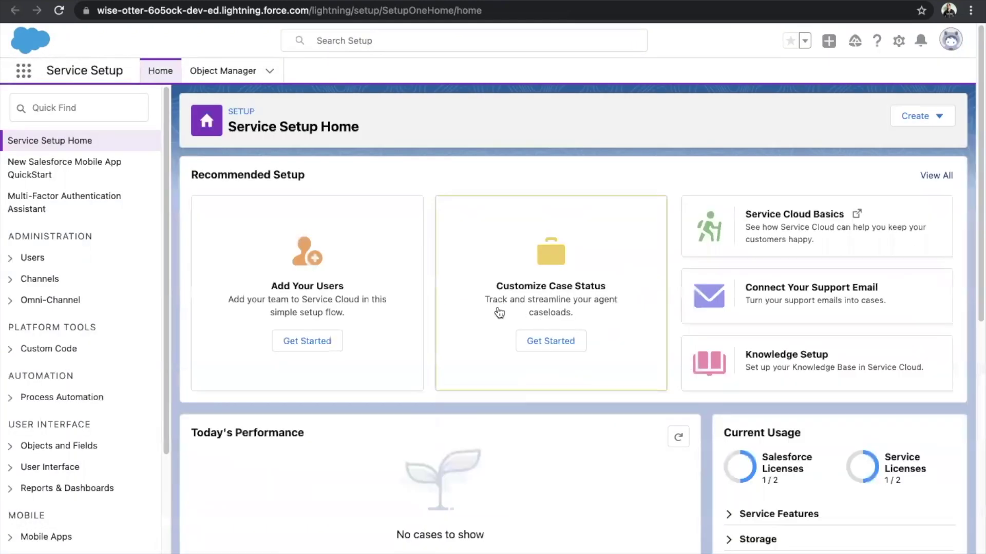
Open the Chat with Customers guided setup from the full list of recommended setups.
click(939, 177)
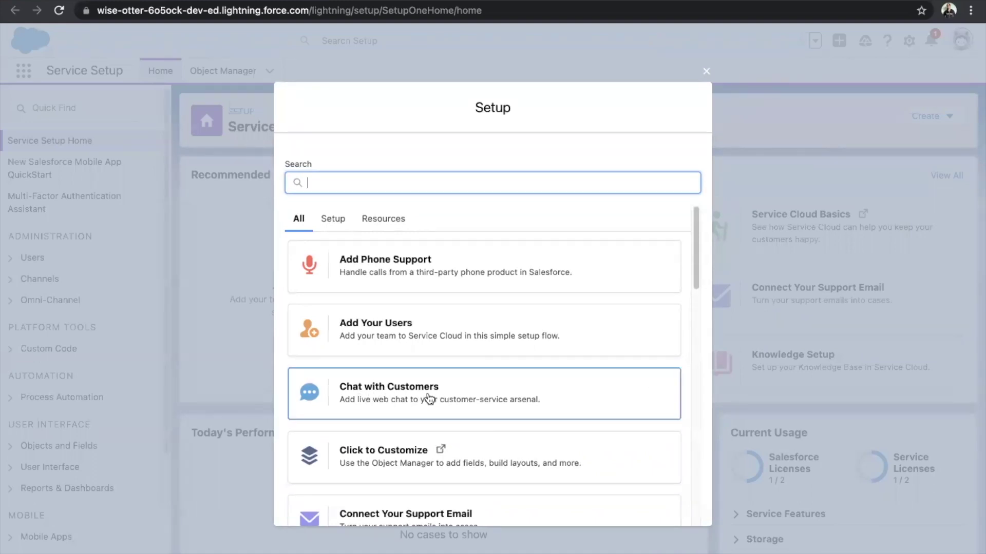
click(410, 398)
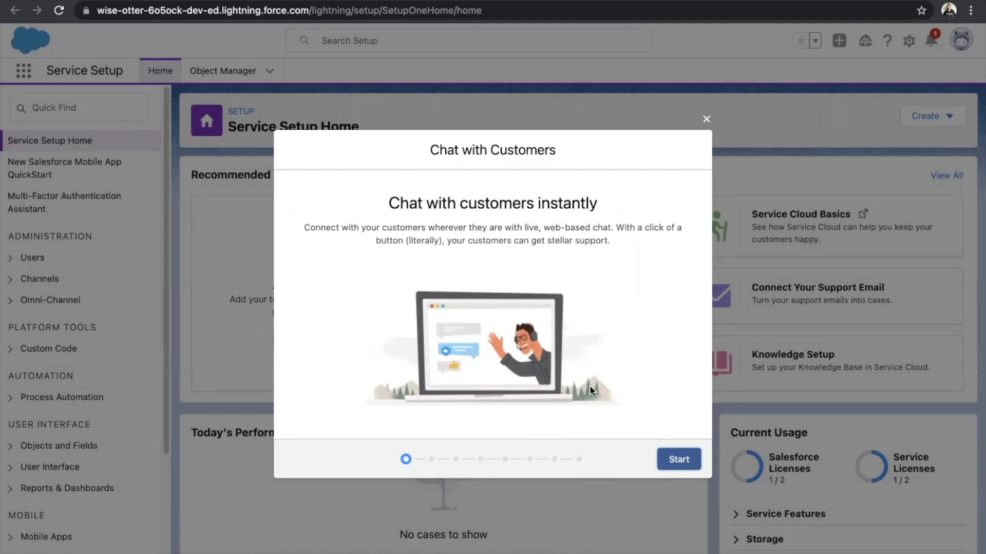
Start the wizard and create queue Chattq with group Chatt12q and one added user.
click(678, 460)
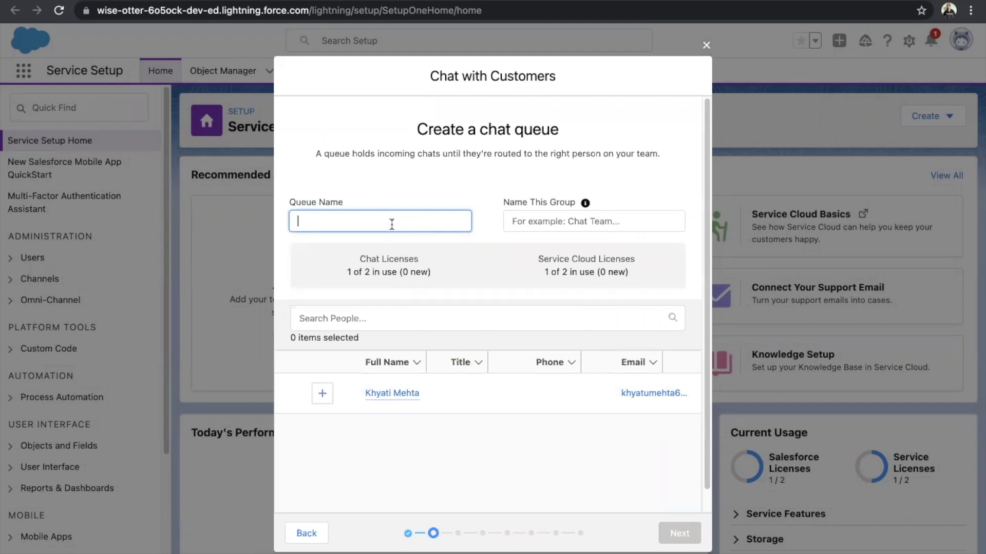
text(Chatt)
text(o)
click(565, 222)
text(Chatt)
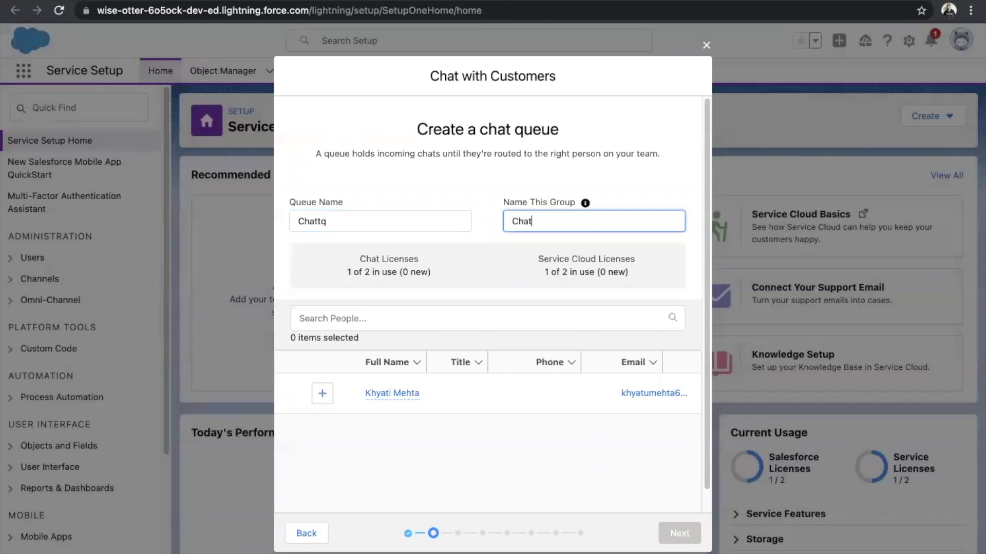
text(12q)
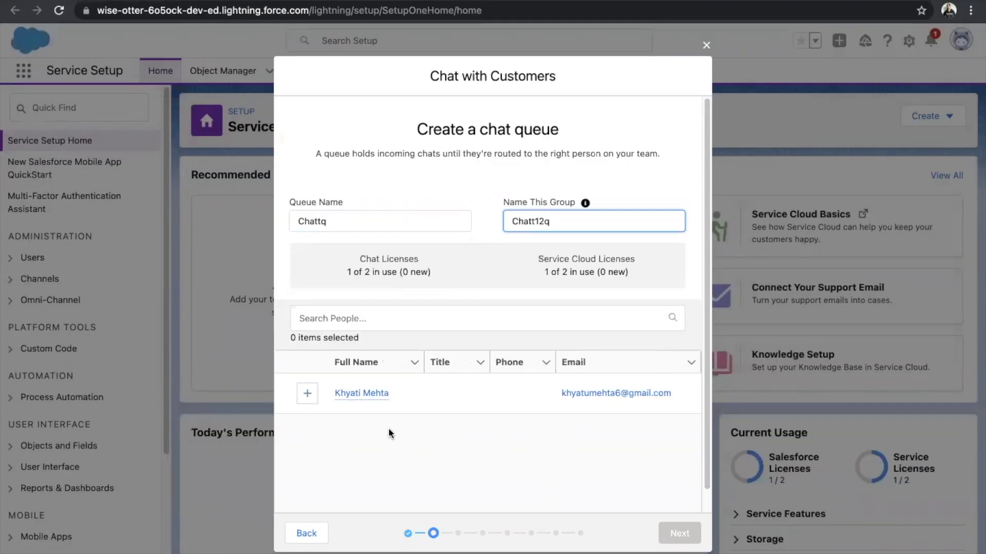
click(301, 399)
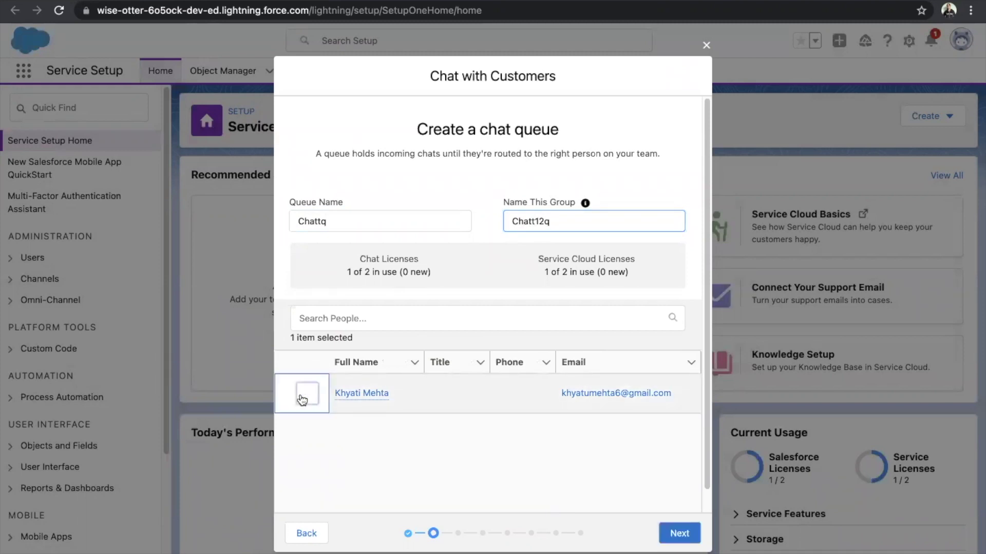
click(679, 534)
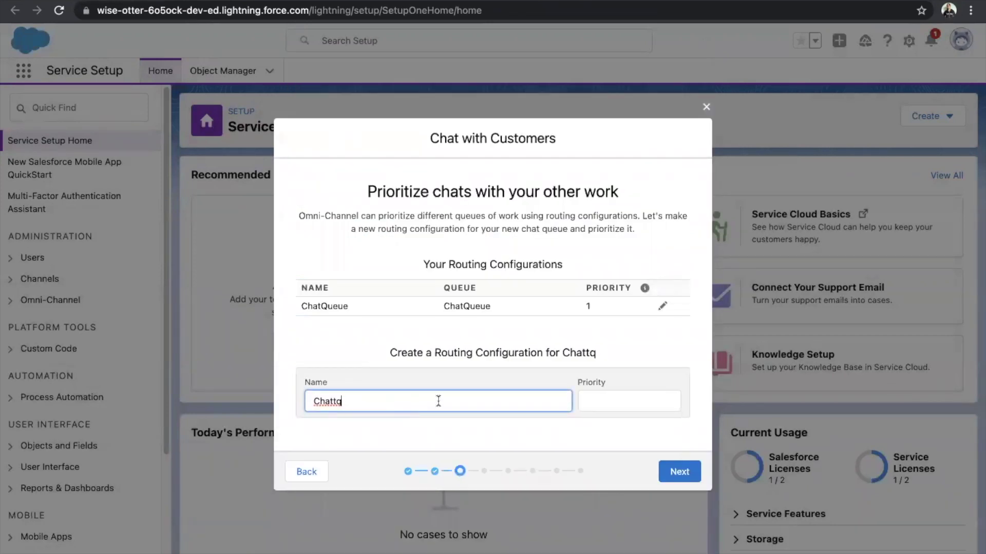
Give the Chattq routing configuration priority 1.
click(599, 399)
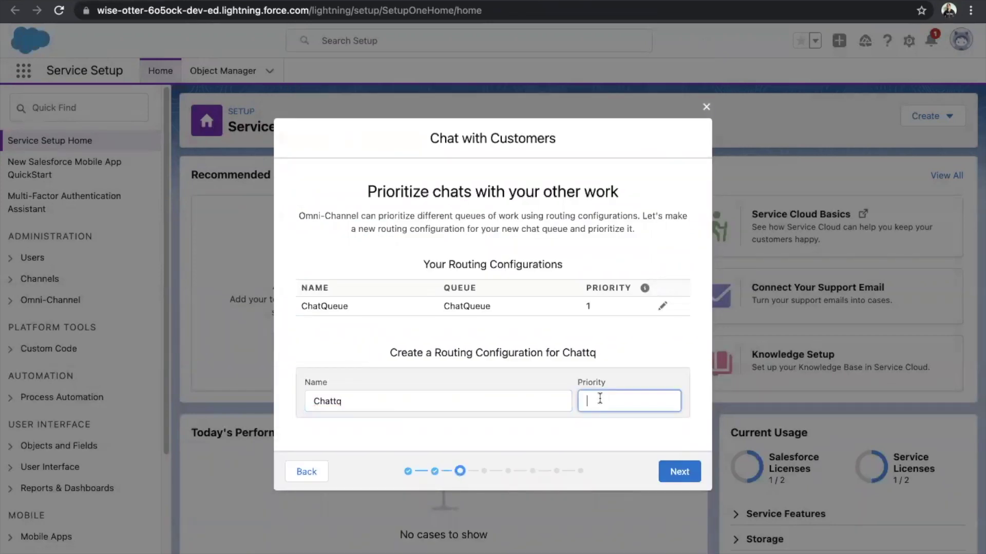
text(1)
click(684, 468)
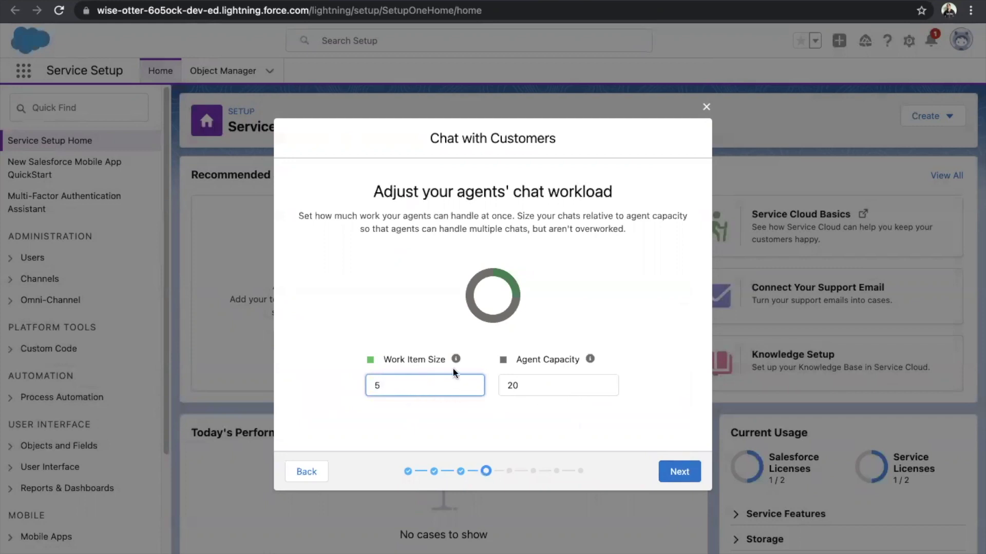
Set the chat workload to Work Item Size 1 and Agent Capacity 10.
key(BackSpace)
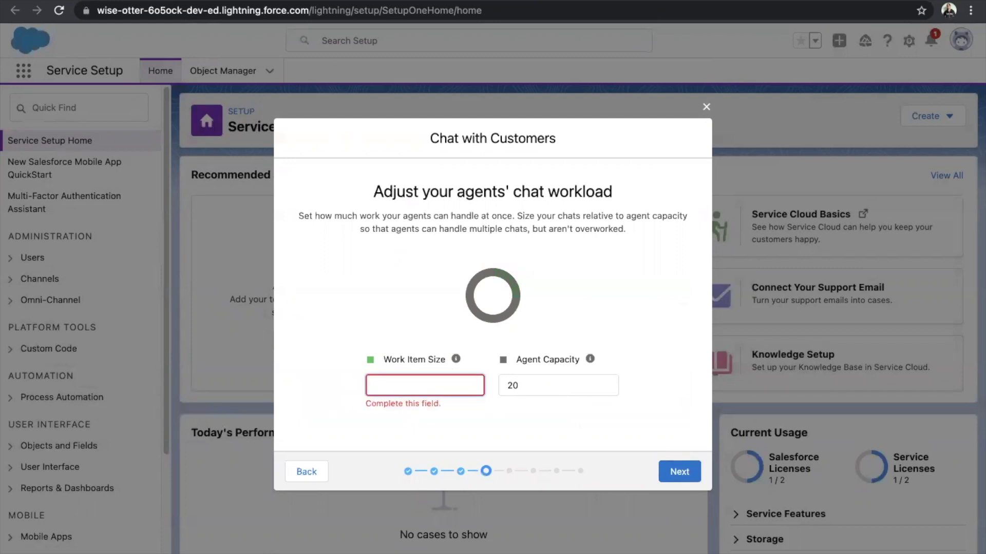
text(1)
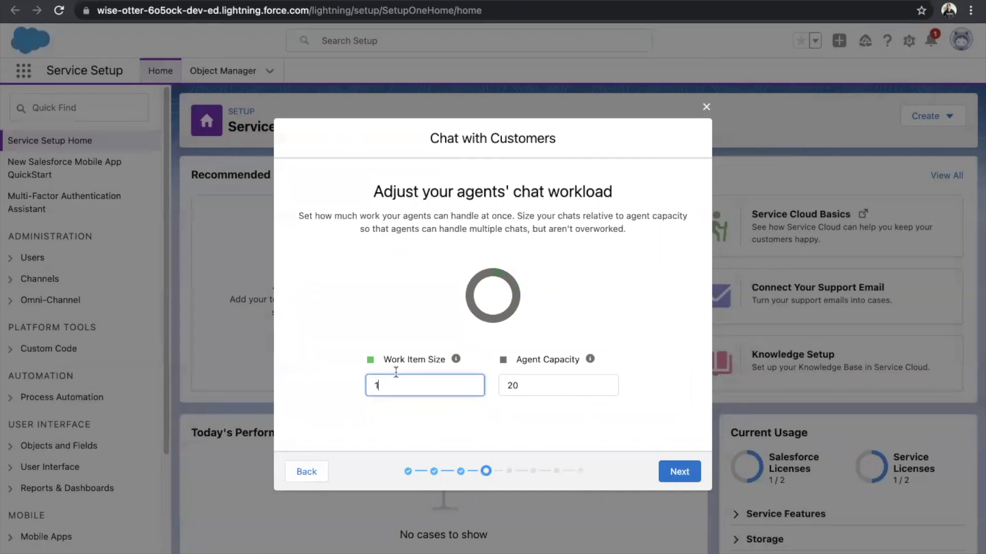
click(524, 387)
key(BackSpace)
key(BackSpace)
text(10)
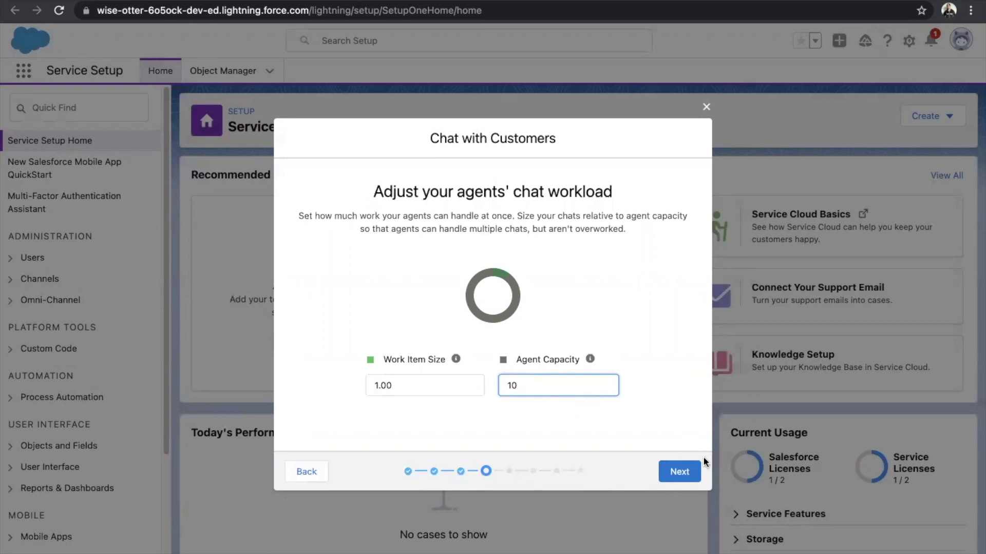
click(684, 468)
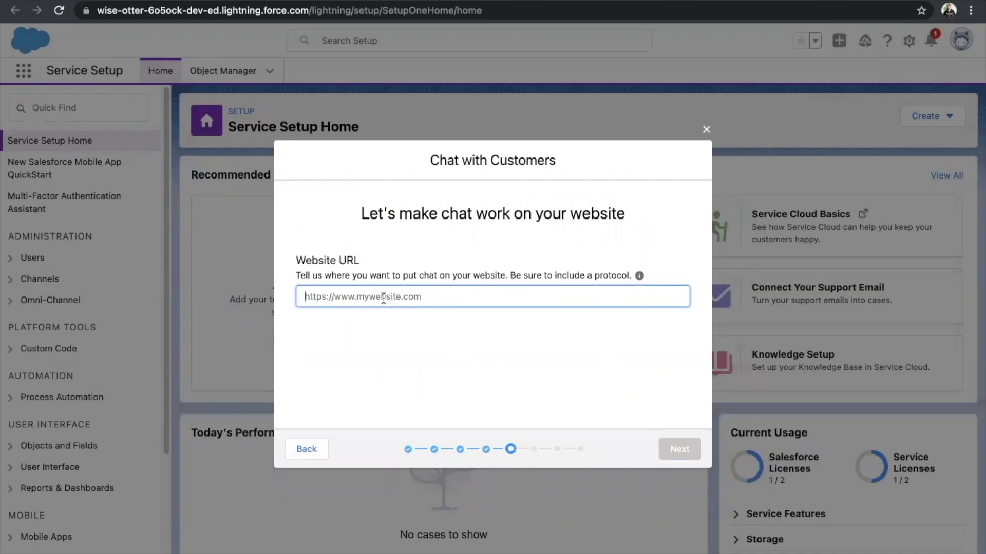
text(https:)
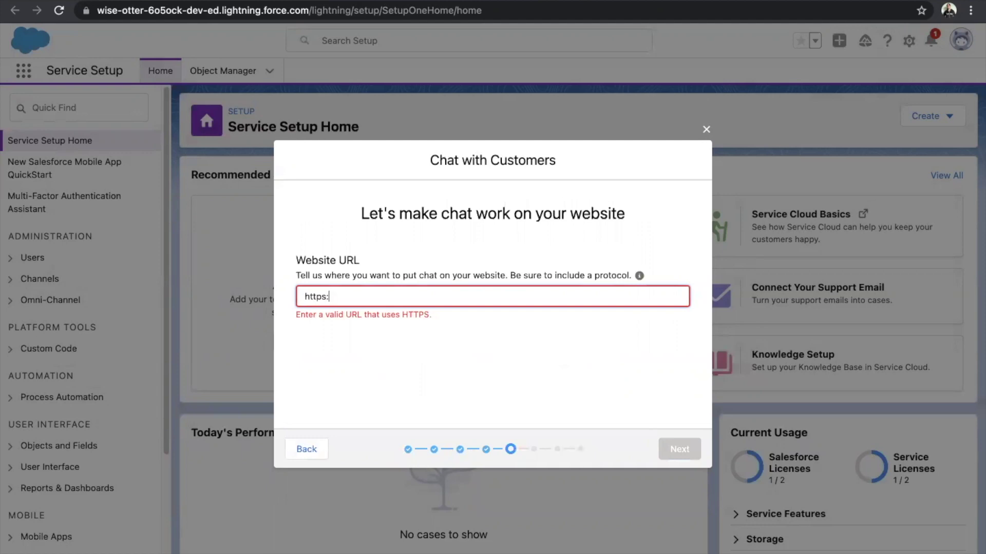
key(BackSpace)
key(BackSpace)
key(BackSpace)
key(BackSpace)
key(BackSpace)
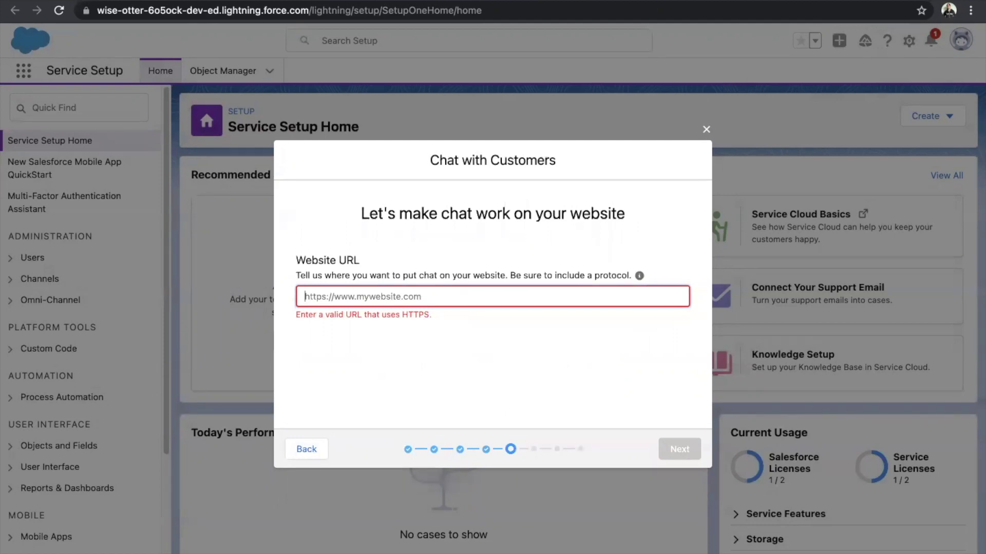
text(http)
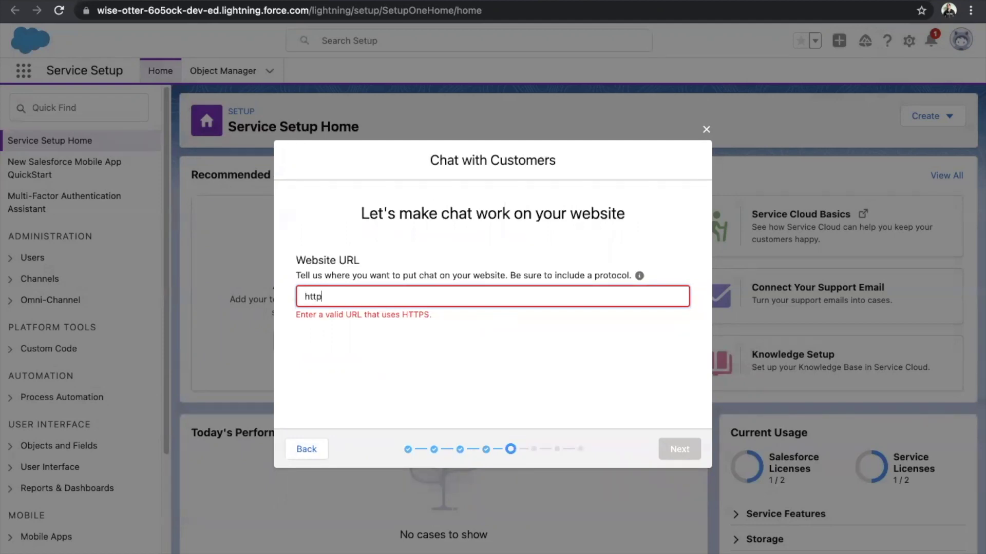
text(s:/*.force.com)
click(408, 324)
click(399, 293)
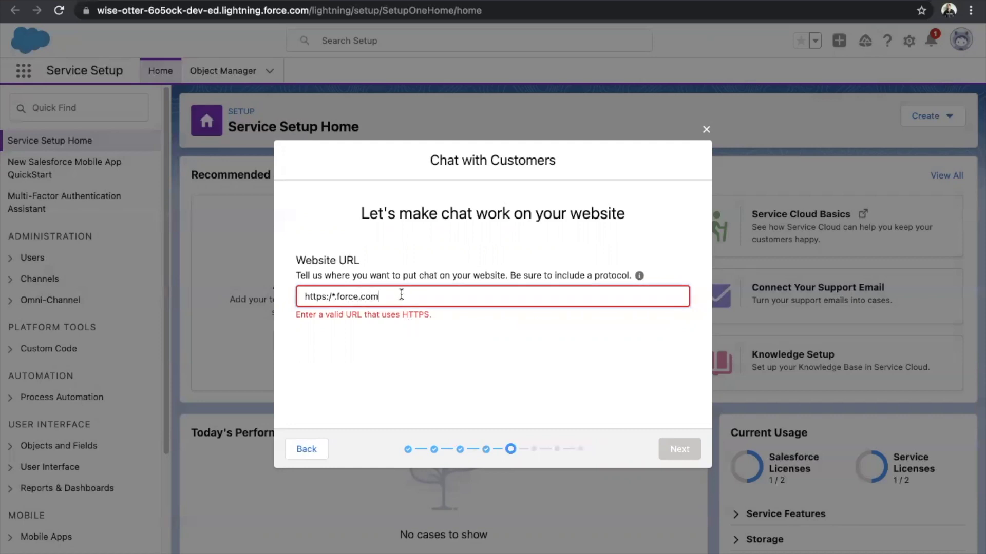
click(330, 296)
text(/)
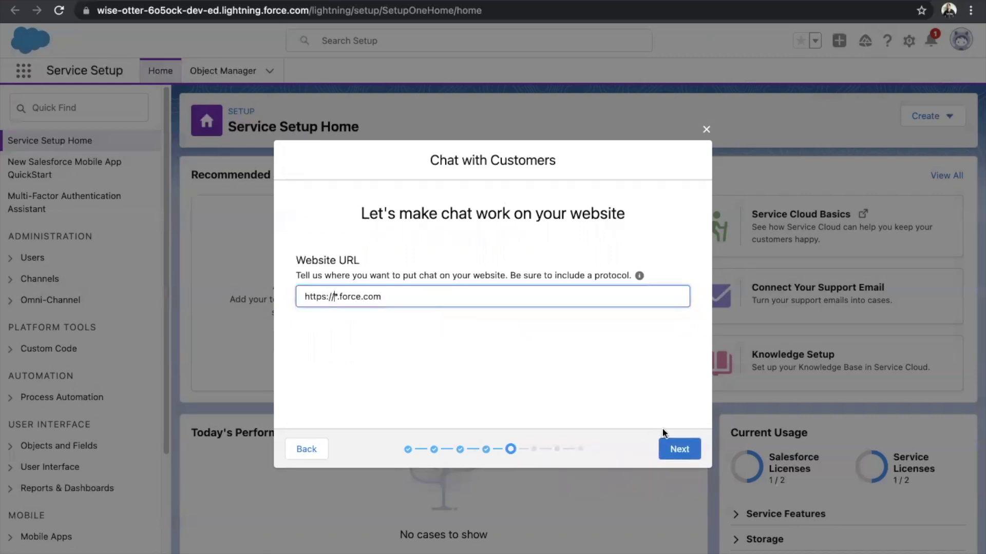
click(673, 448)
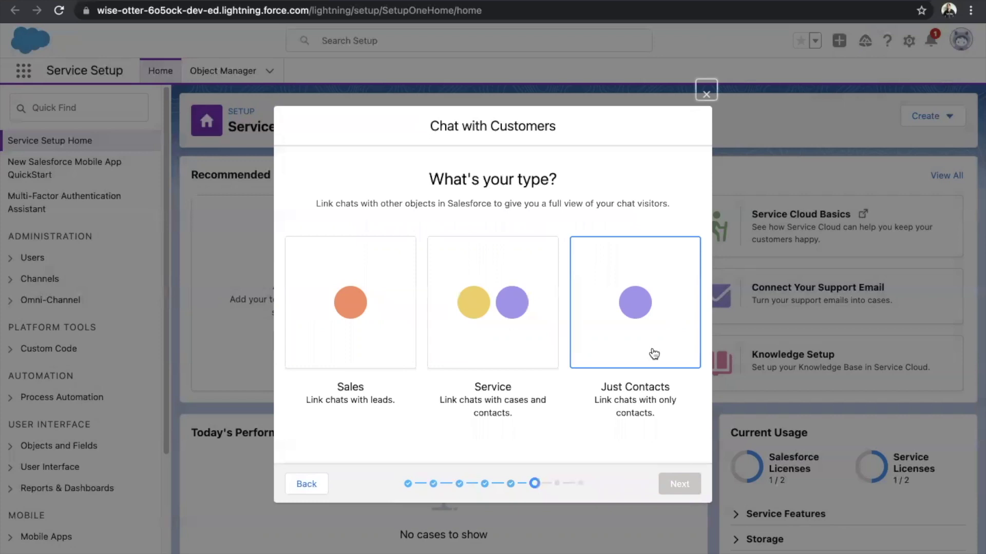
Choose Service to link chats with cases and contacts, leaving Offline Support off.
click(495, 332)
click(670, 484)
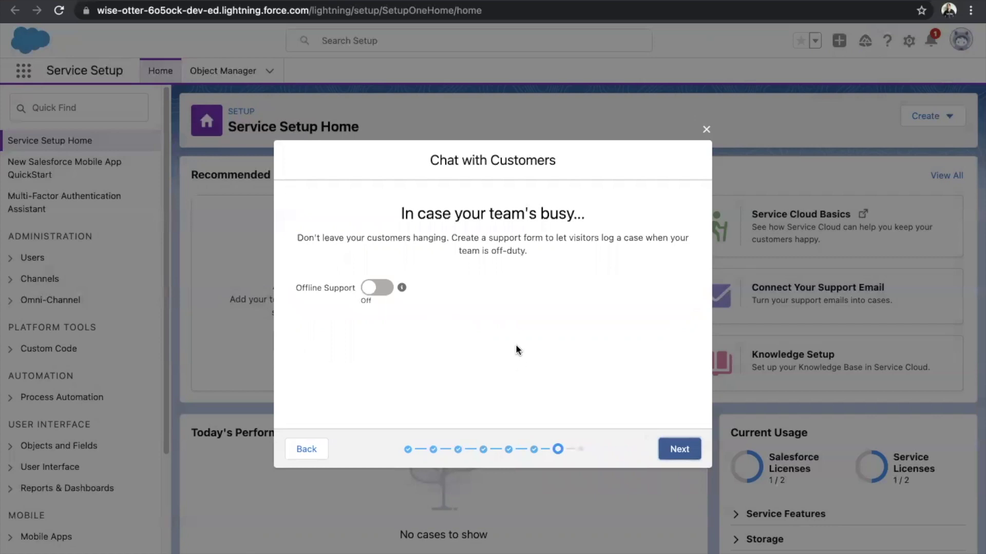
click(678, 450)
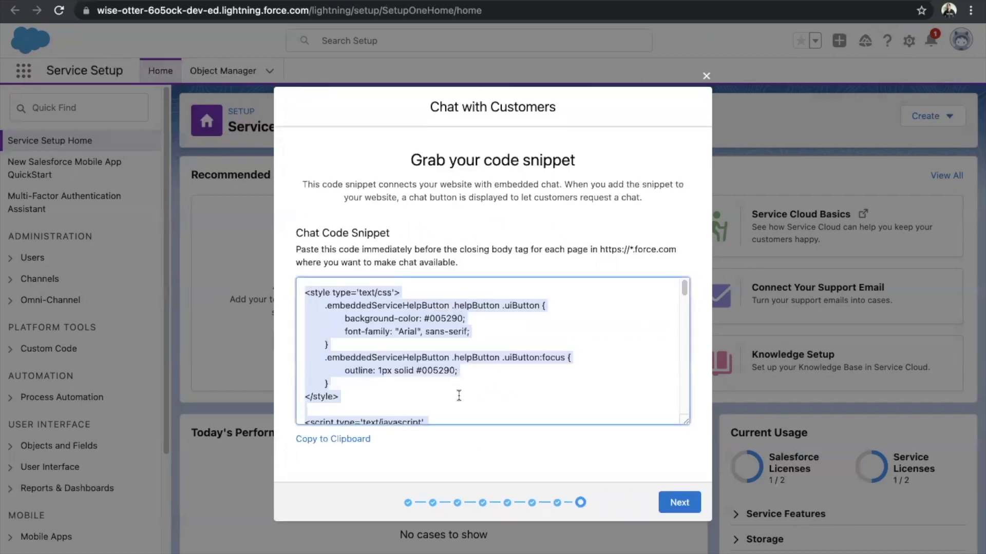
Copy the generated chat code snippet and scroll through it.
right_click(384, 315)
click(412, 349)
scroll(554, 390, down, 1)
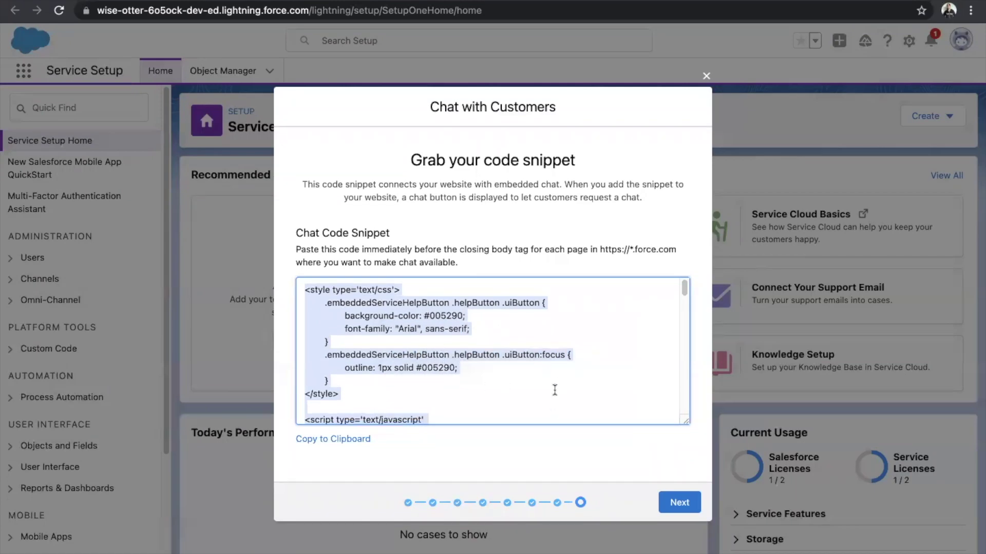
scroll(554, 391, down, 15)
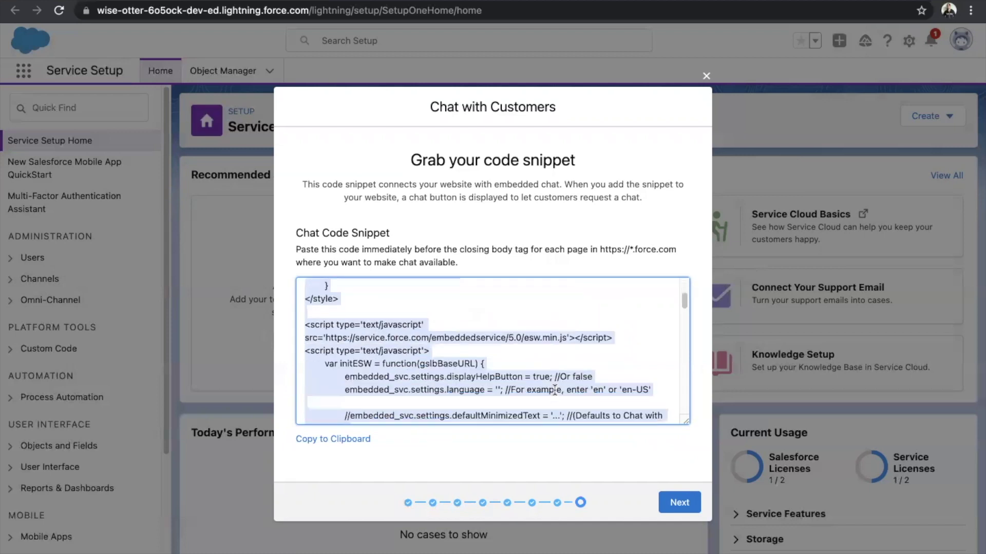
scroll(511, 368, up, 15)
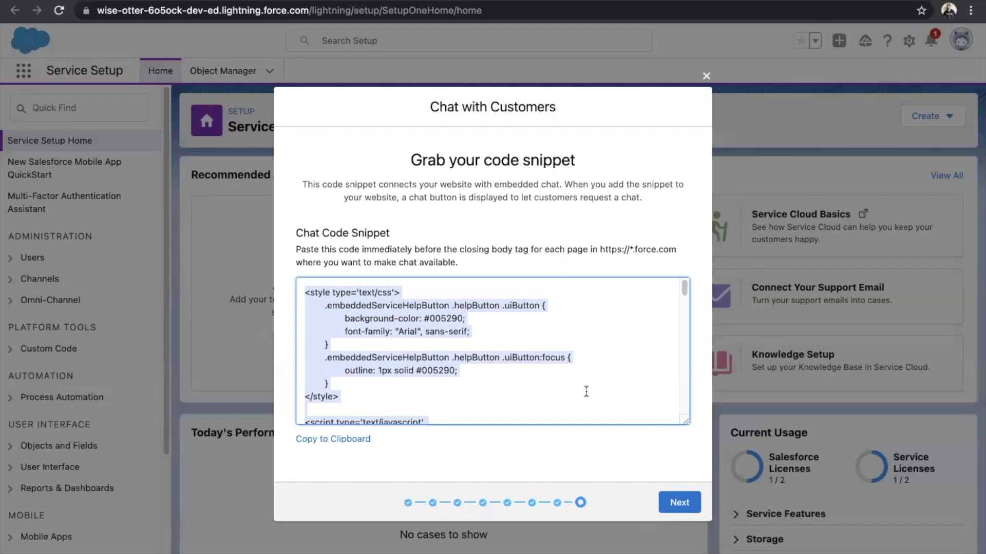
Close the chat wizard and open Developer Console in a new browser tab.
click(707, 76)
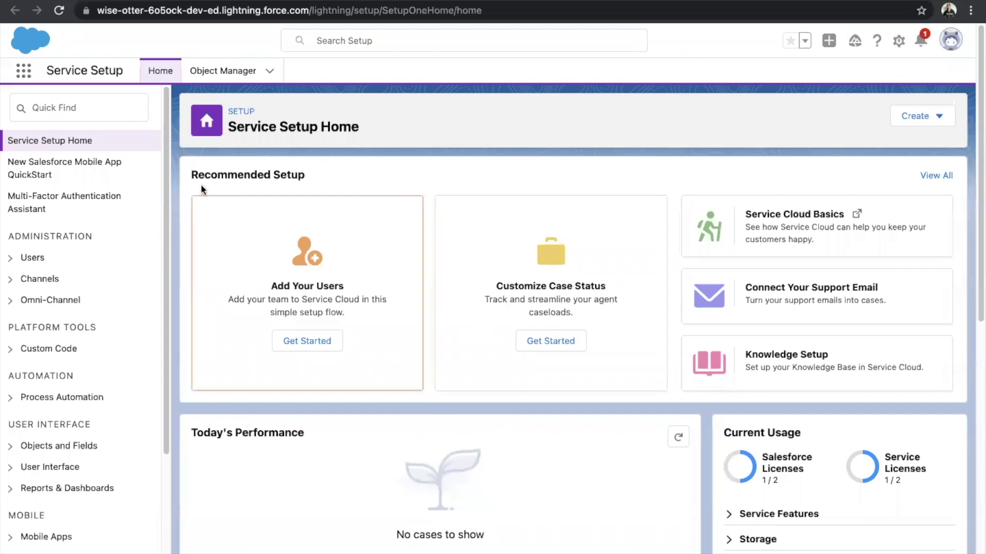
click(96, 111)
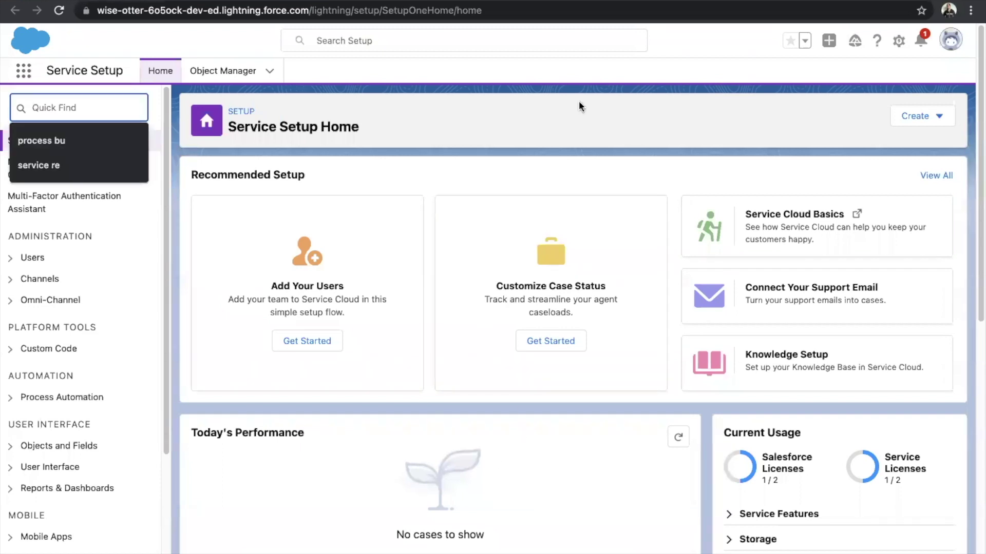
click(898, 41)
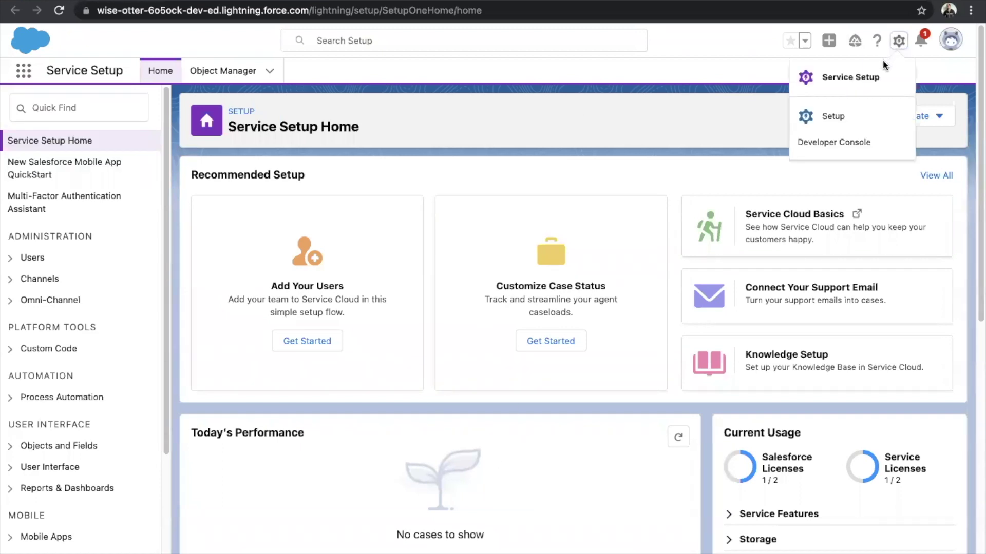
right_click(859, 152)
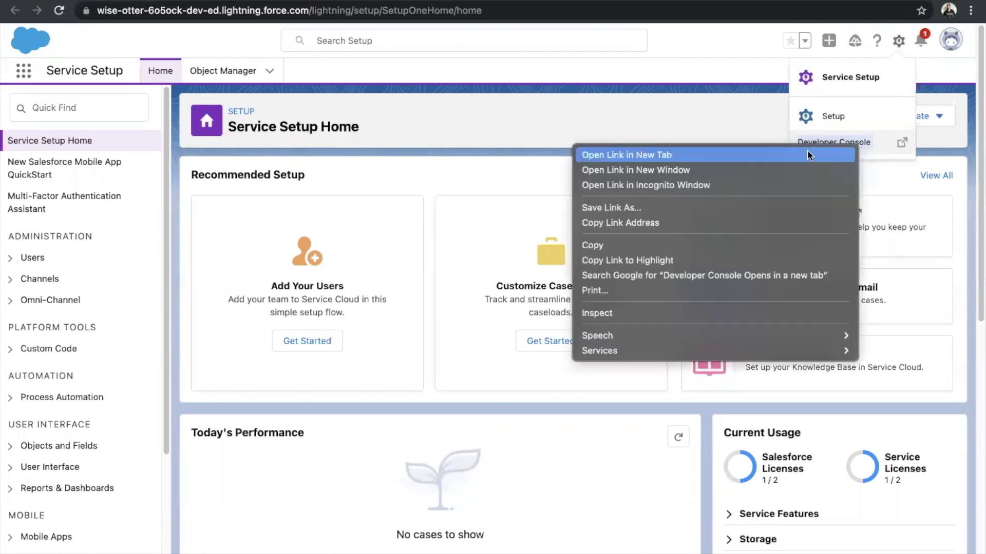
click(809, 155)
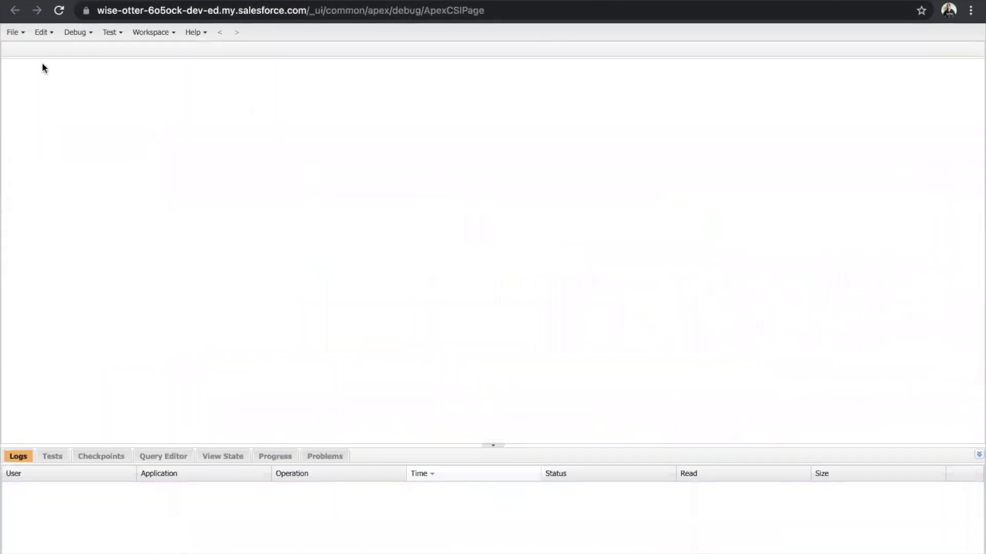
Open chatqueue.vfp, review its chat style and esw.min.js script code, then return to Setup.
click(23, 37)
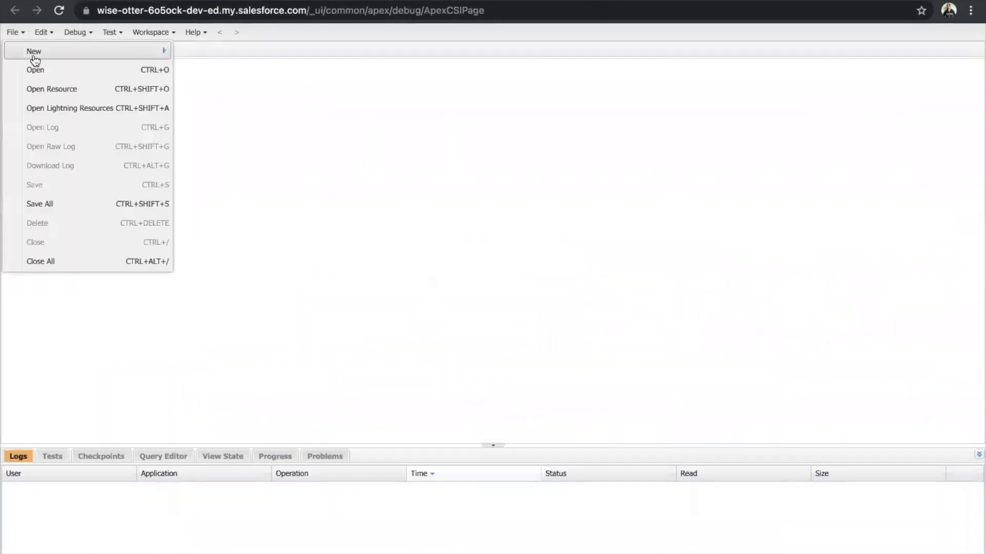
mouse_move(34, 52)
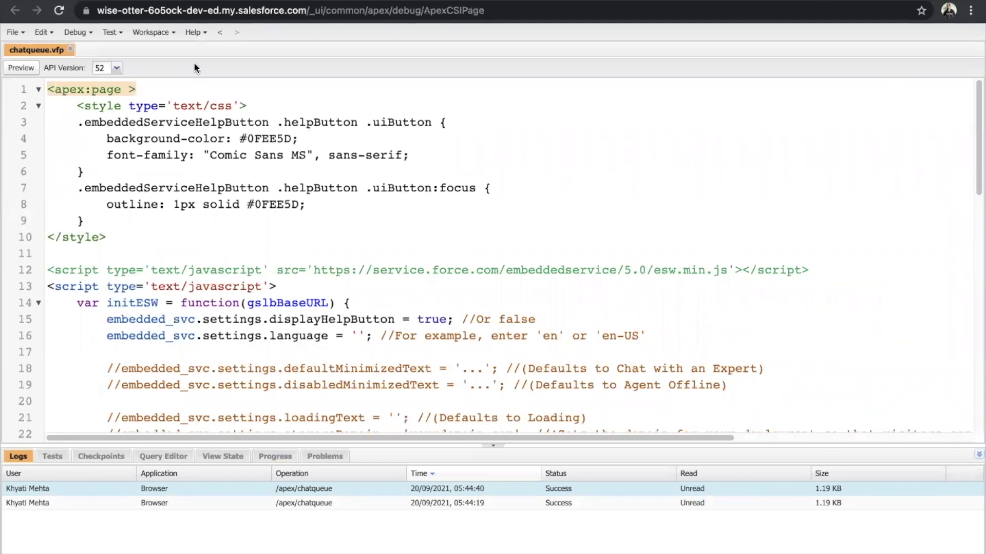
drag(75, 105, 386, 345)
click(564, 214)
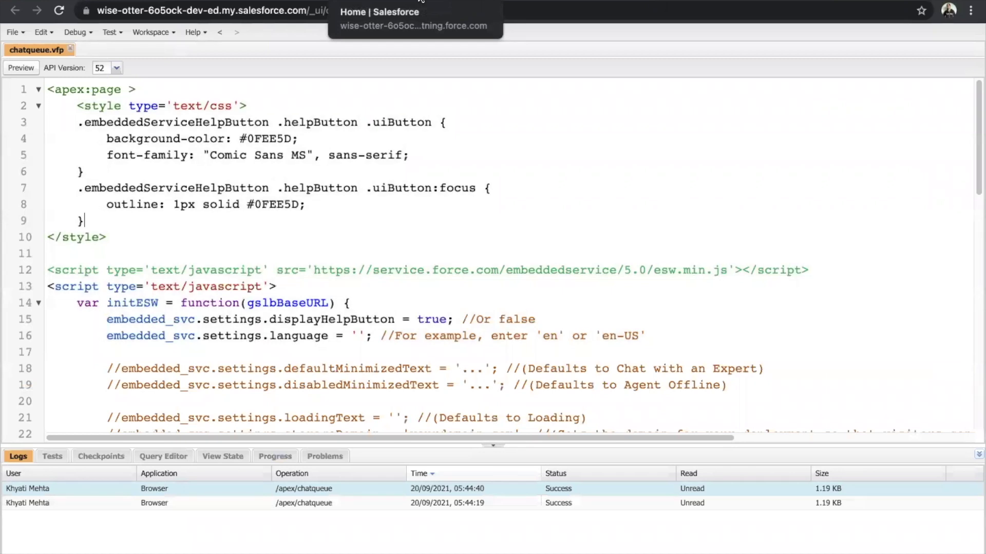
click(420, 1)
Find Embedded Service Deployments via 'emb' and view the Chats deployment's code snippets.
click(101, 107)
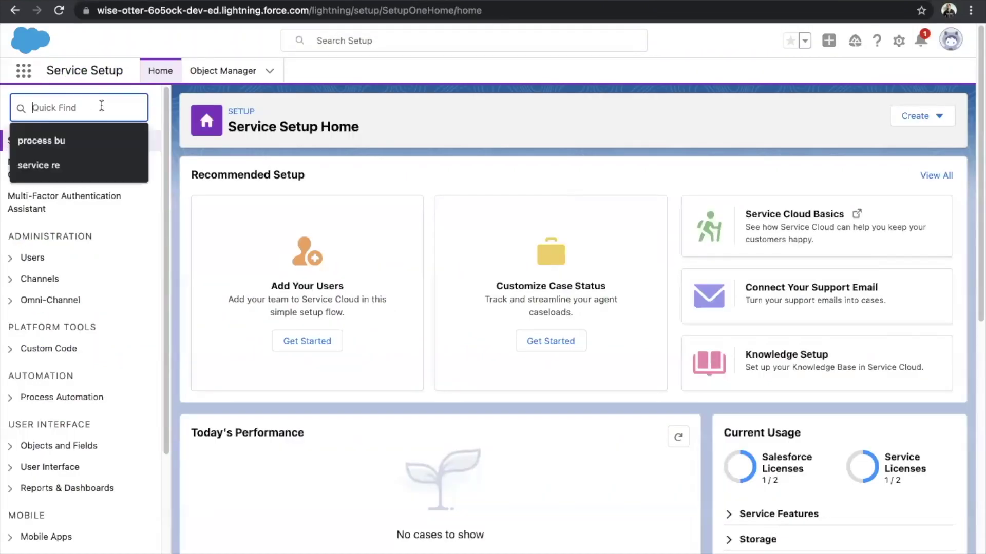
text(emb)
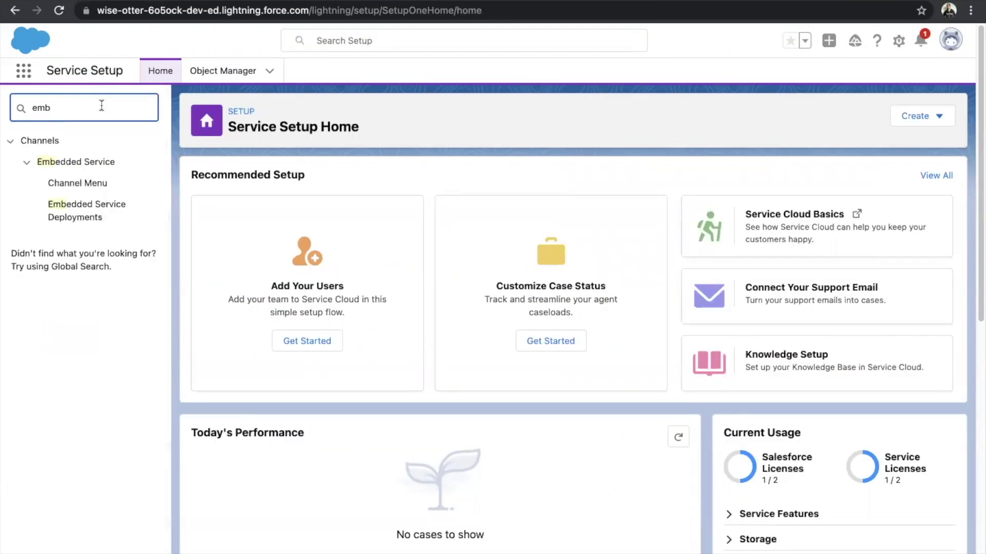
click(99, 217)
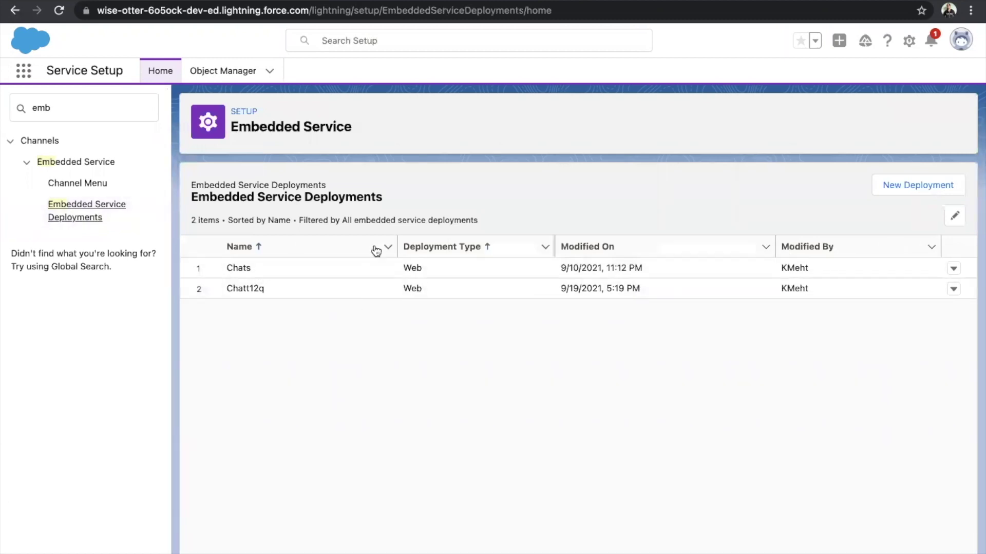
click(953, 270)
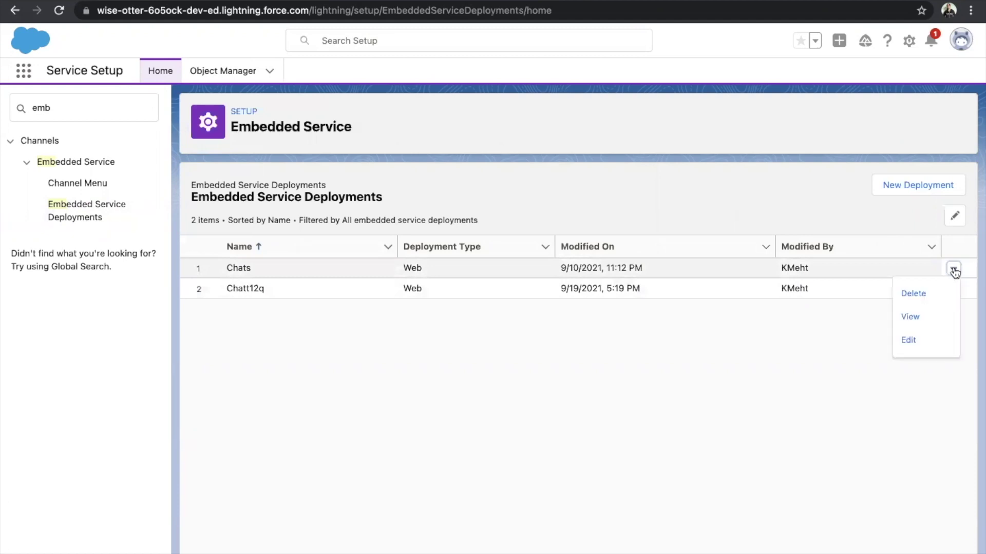
click(939, 317)
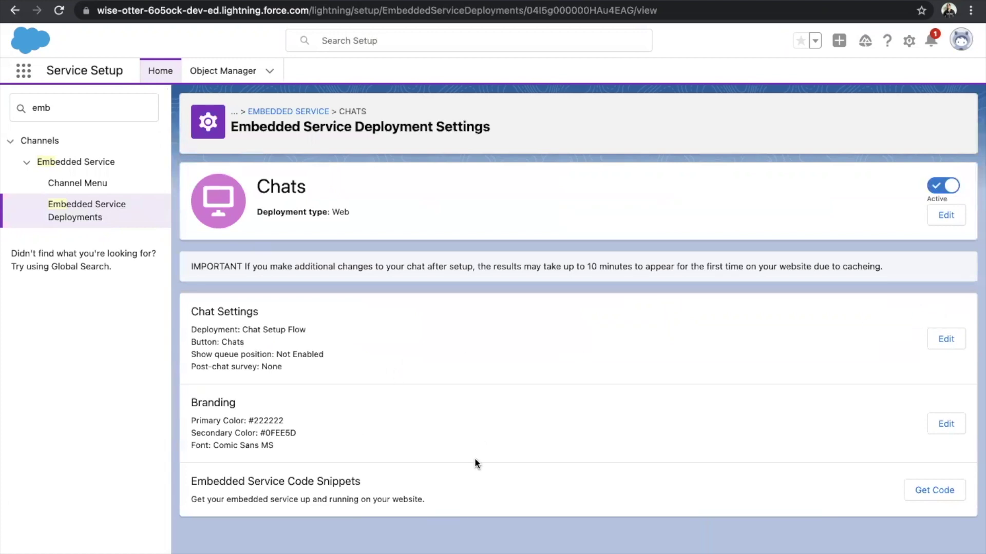
drag(187, 480, 364, 484)
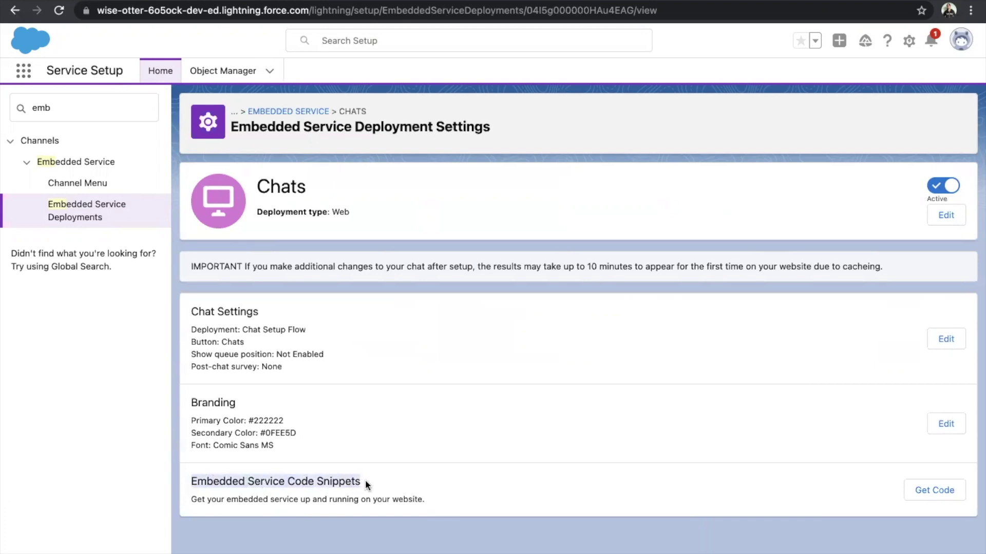
click(950, 494)
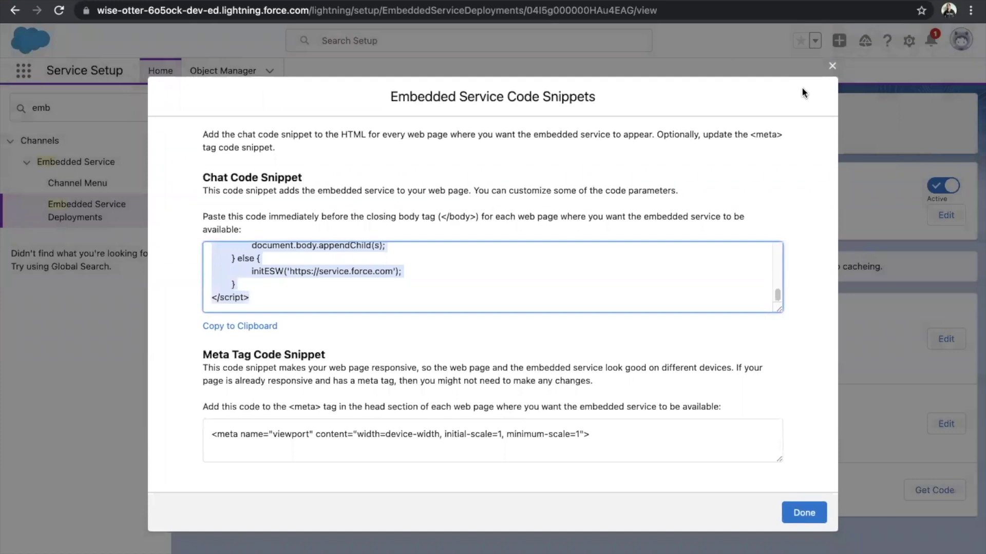
Close the code snippets dialog and highlight the branding settings (#222222, #0FEE5D, Comic Sans MS).
click(831, 68)
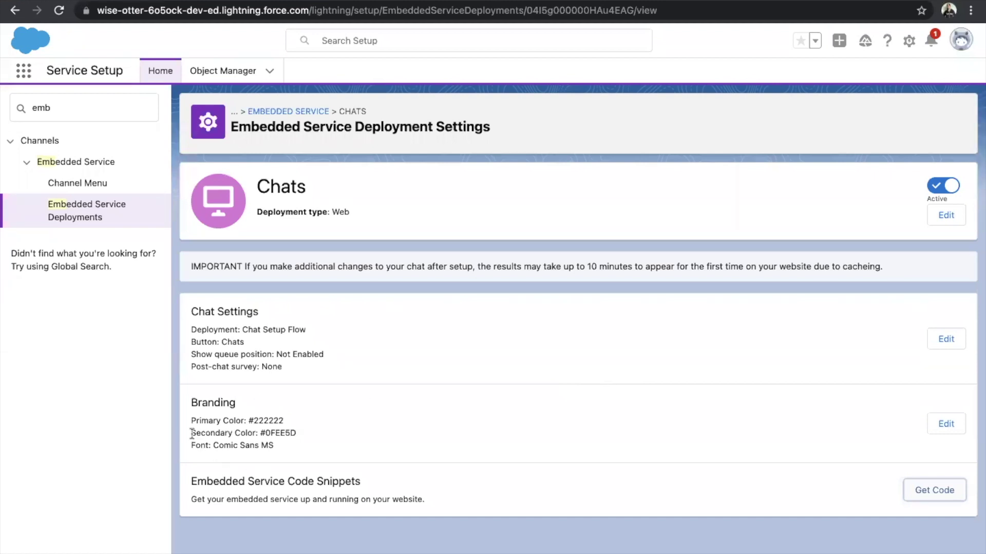
drag(189, 406, 303, 445)
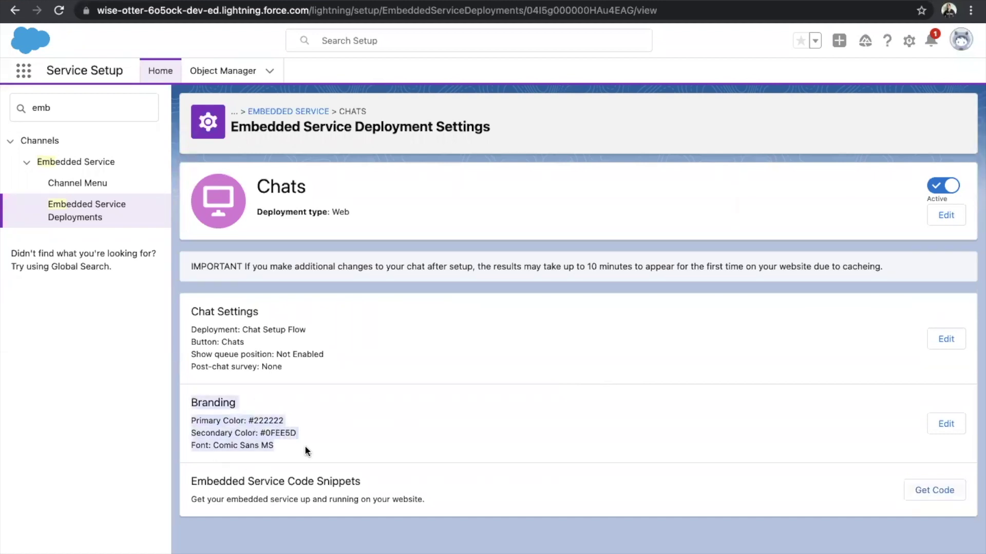
In the Branding editor, try red #D73E13 as the Brand Secondary colour.
click(946, 423)
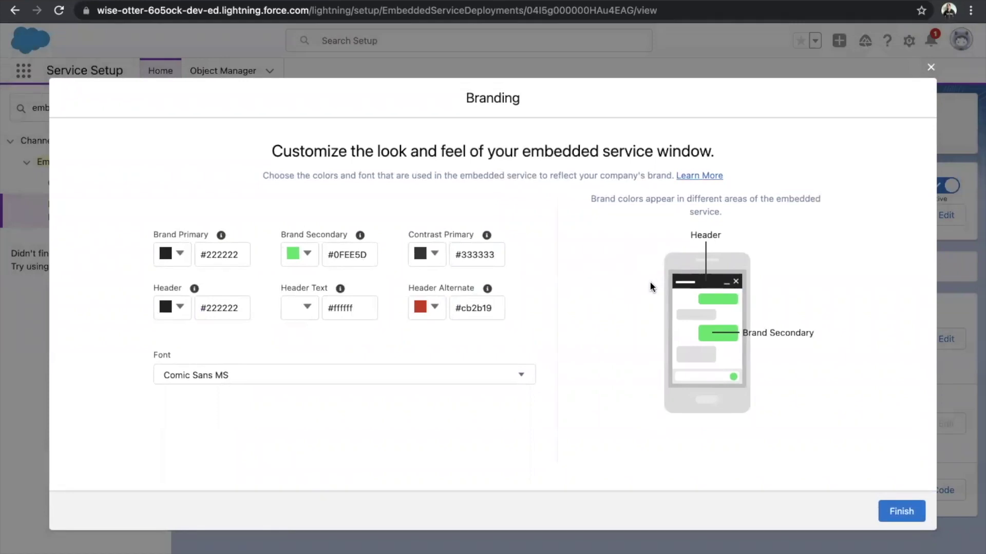
click(306, 263)
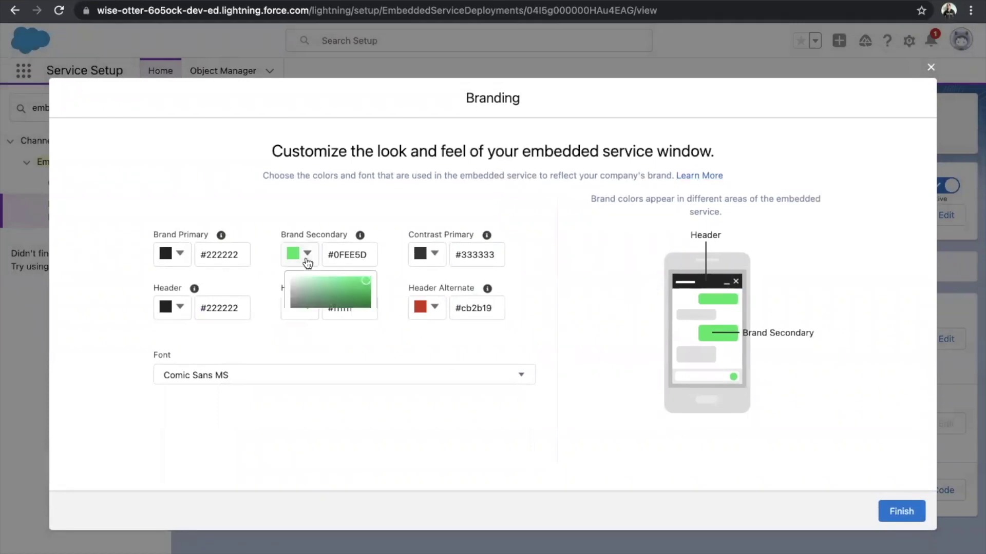
click(360, 298)
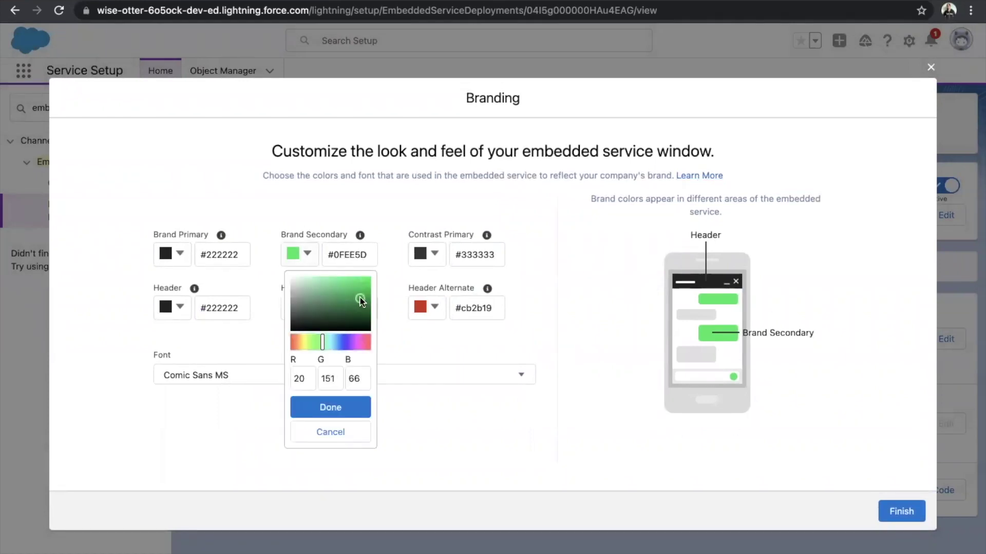
click(294, 341)
click(363, 285)
click(354, 408)
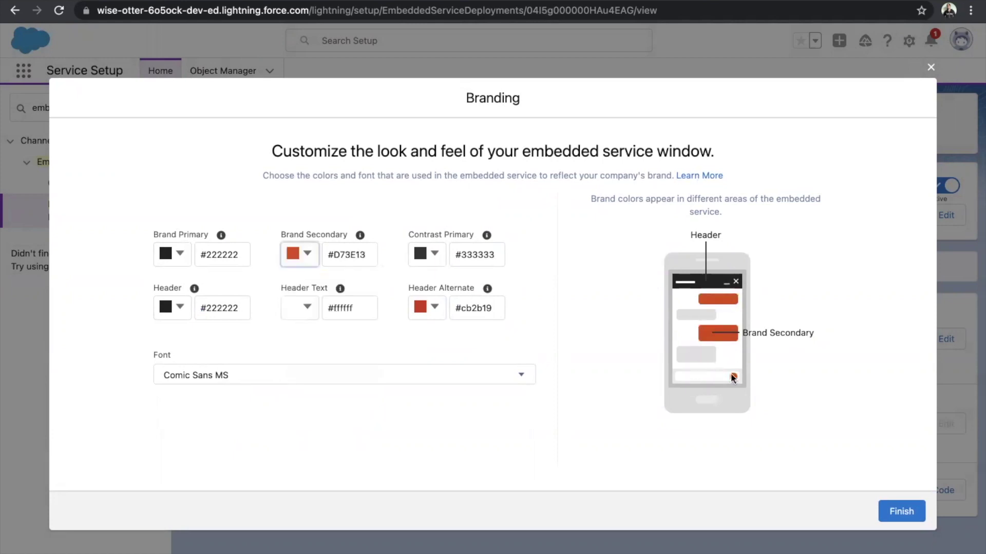
Try magenta #C817E7 as the Header colour.
click(177, 313)
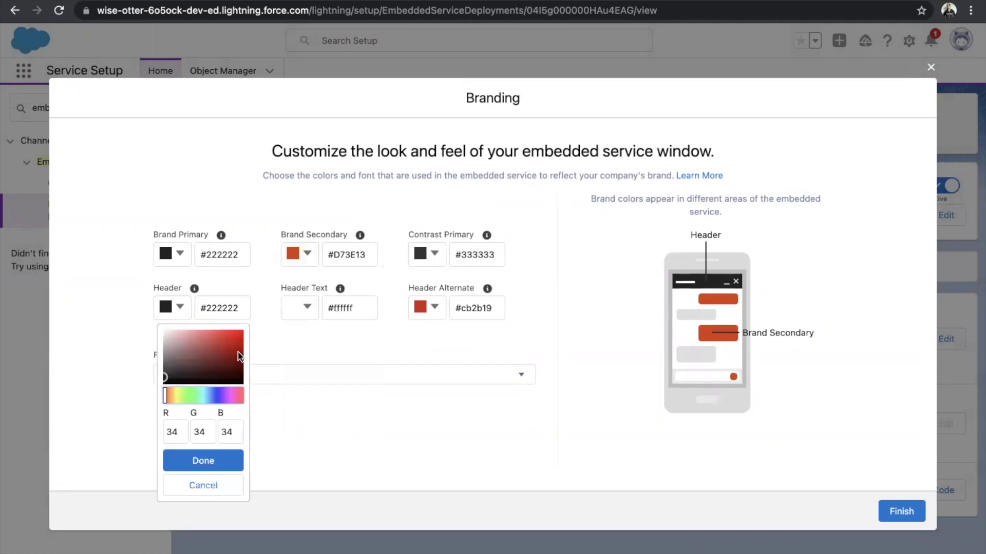
click(231, 402)
click(235, 334)
click(236, 461)
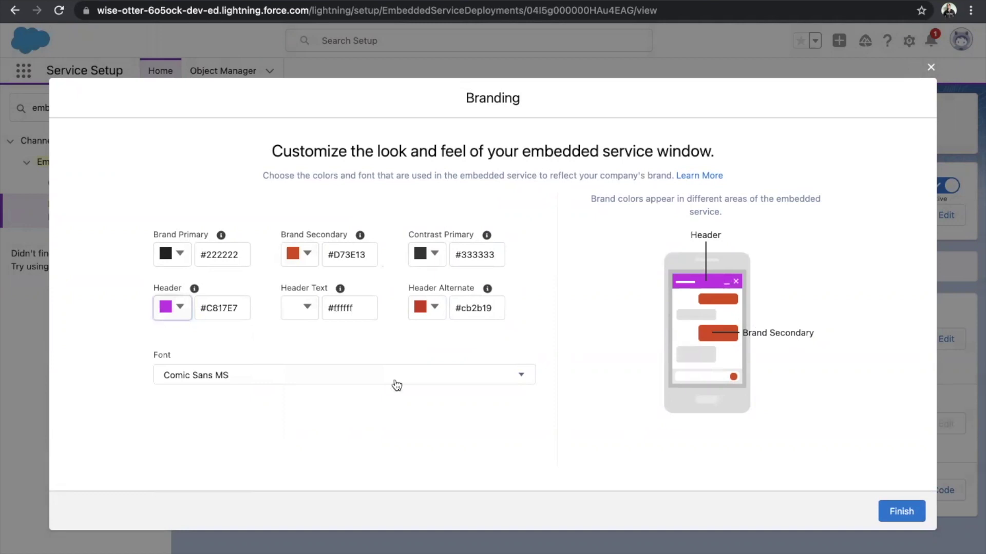
Browse the font list but keep Comic Sans MS.
click(341, 376)
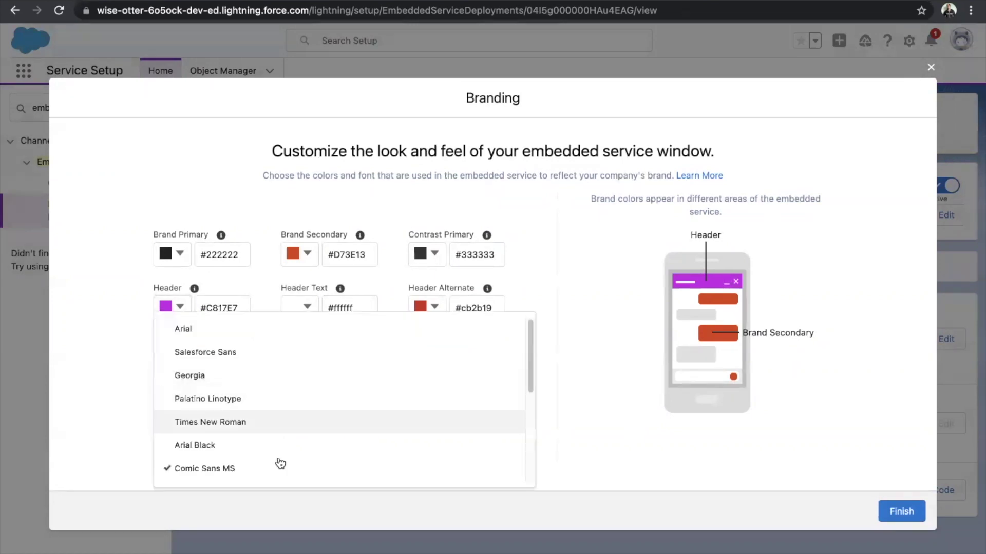
scroll(349, 410, down, 3)
scroll(347, 409, down, 2)
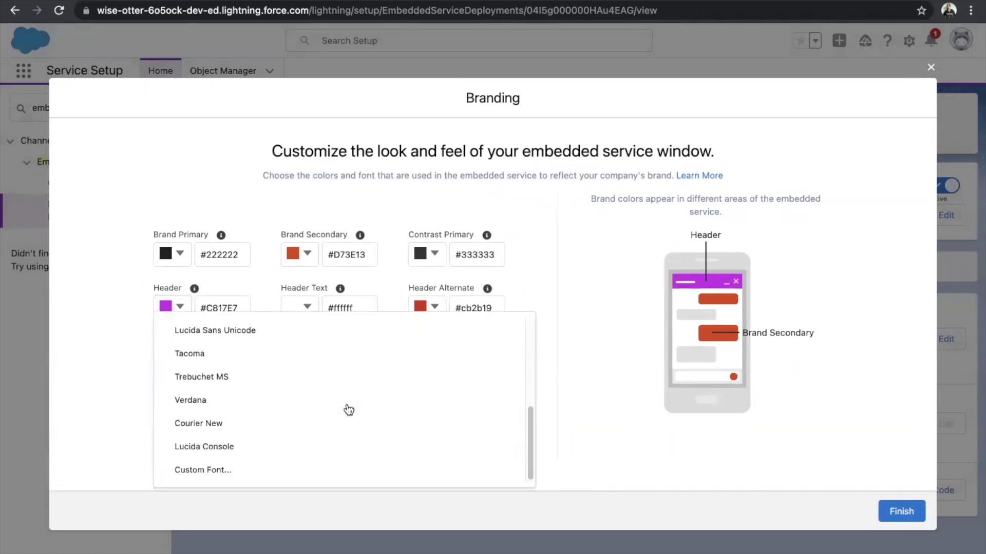
scroll(345, 409, up, 5)
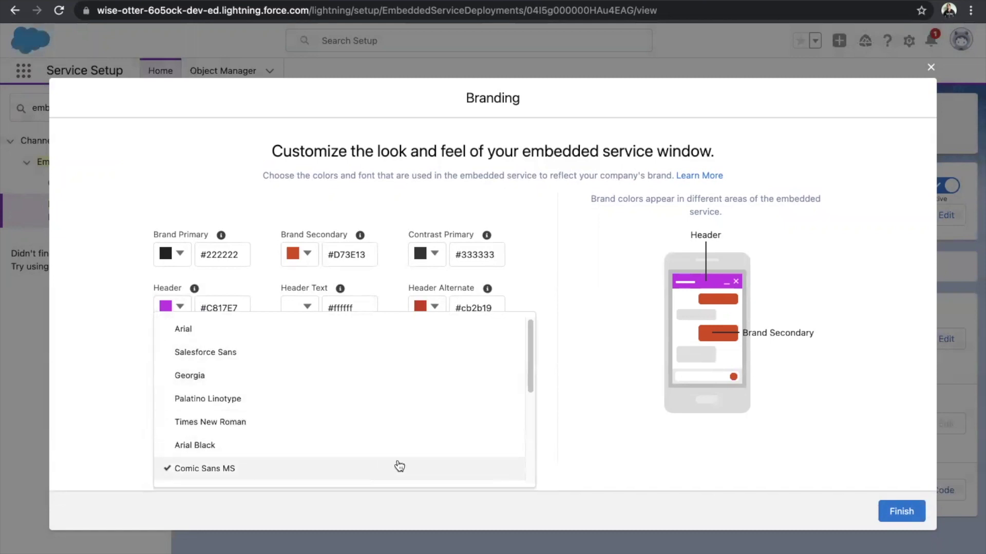
click(623, 416)
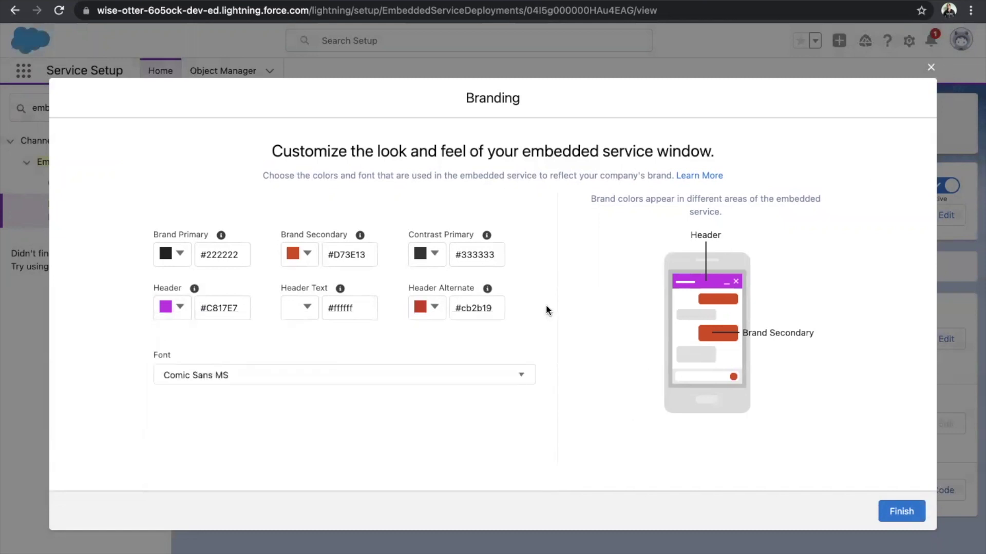
Exit the Branding editor without saving, confirming Leave Branding.
click(931, 72)
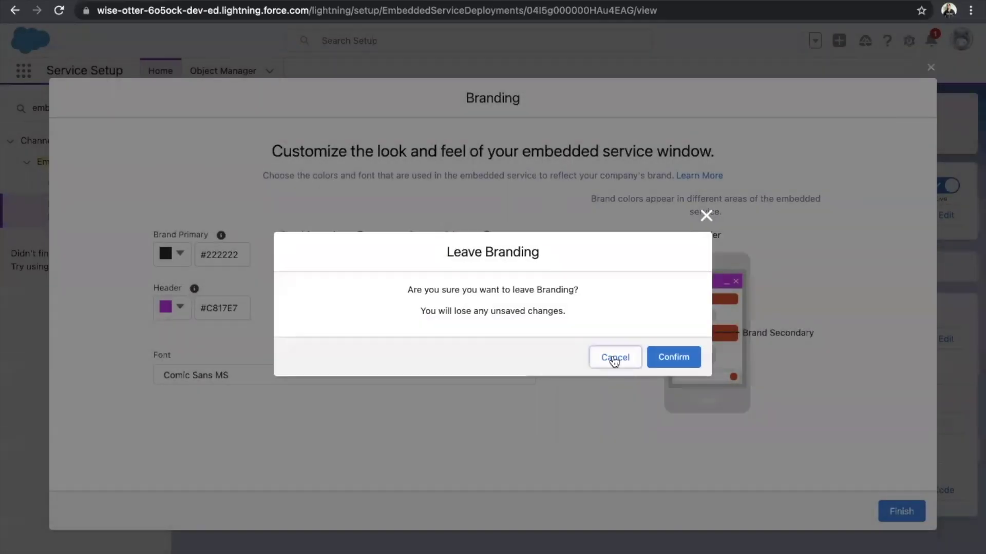
click(614, 360)
click(931, 67)
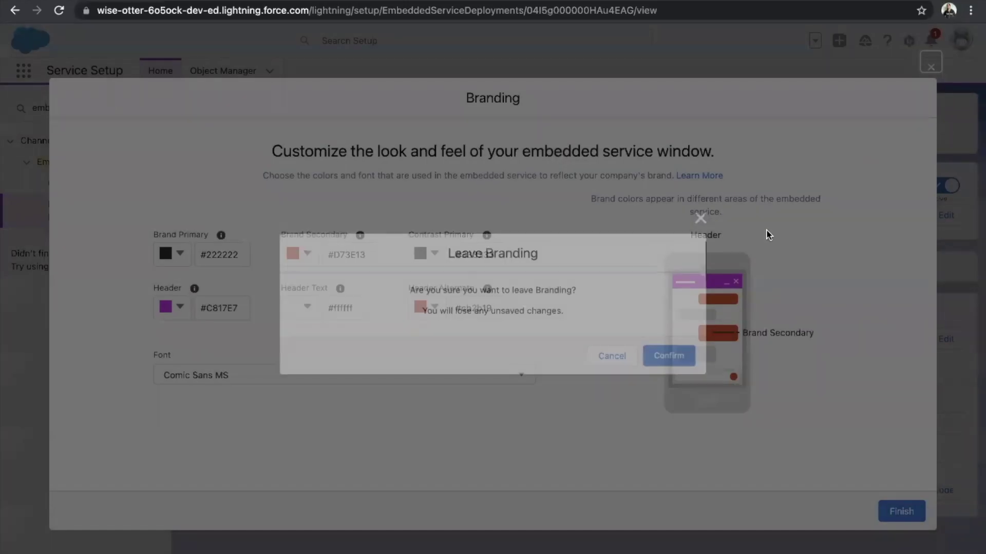
click(683, 354)
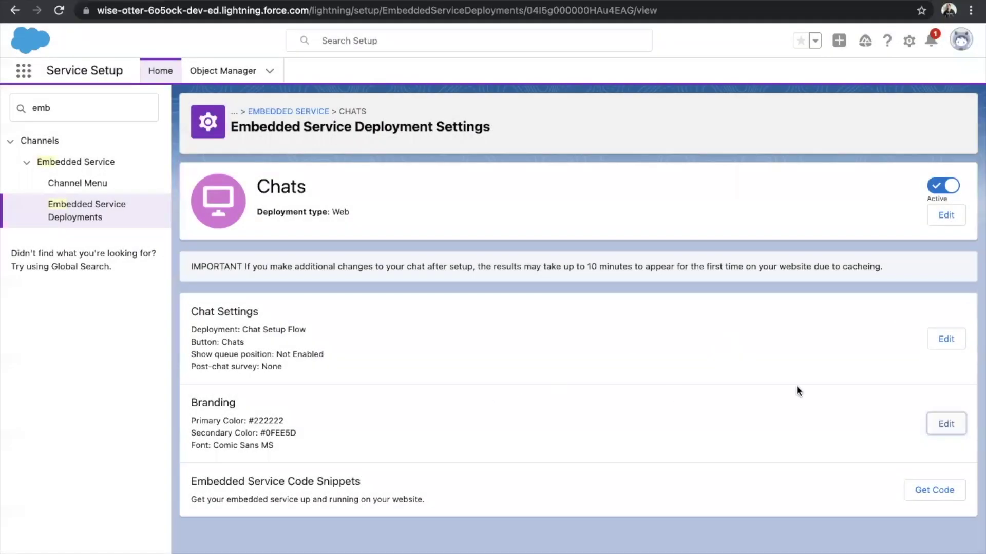
Edit the Chat Settings and show Additional branding with the avatar static resource URL.
drag(190, 309, 304, 371)
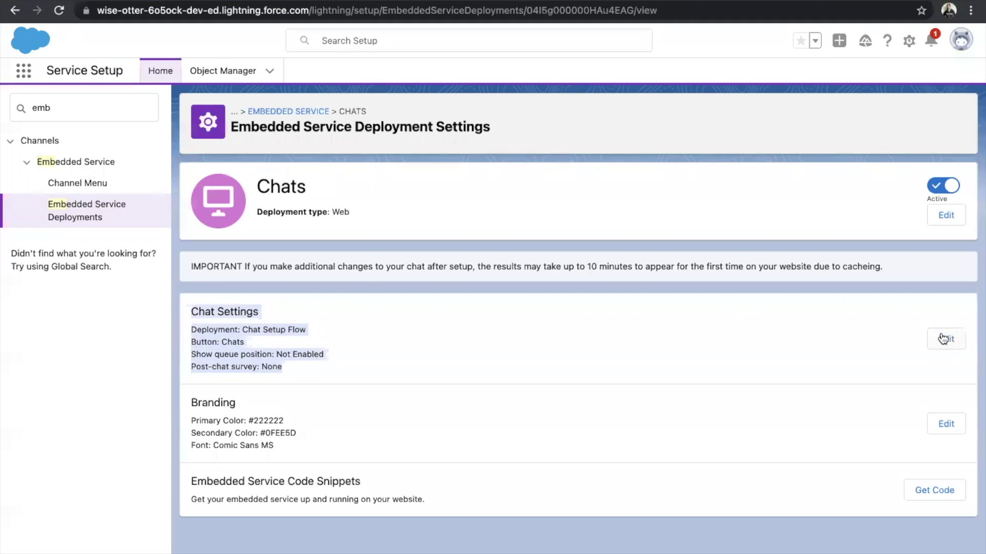
click(946, 338)
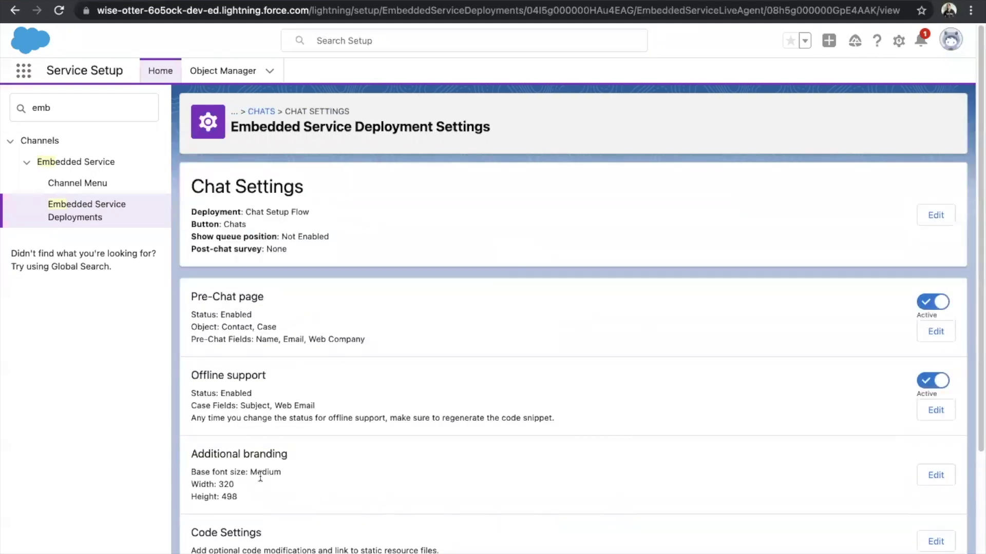
click(943, 475)
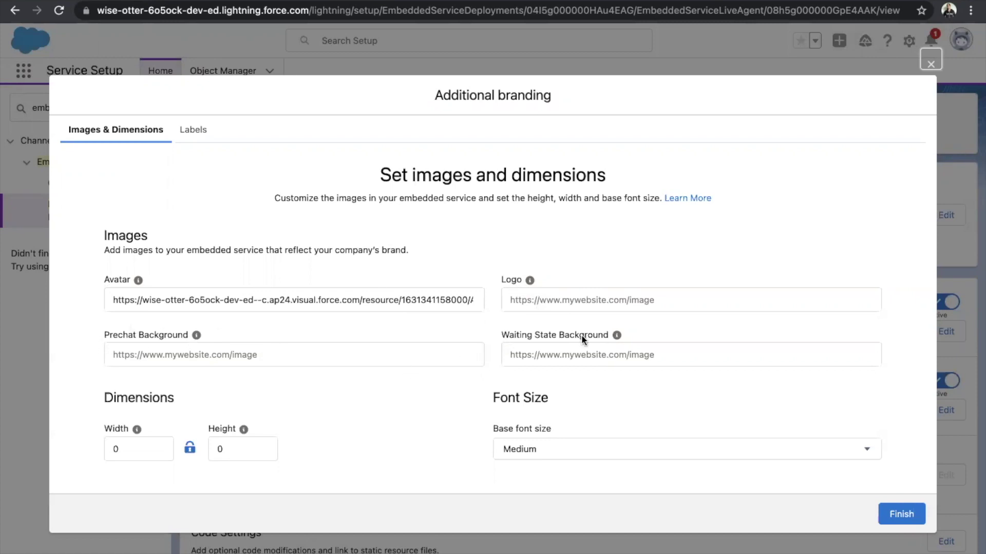
Keep the base font size at Medium in Additional branding.
click(627, 455)
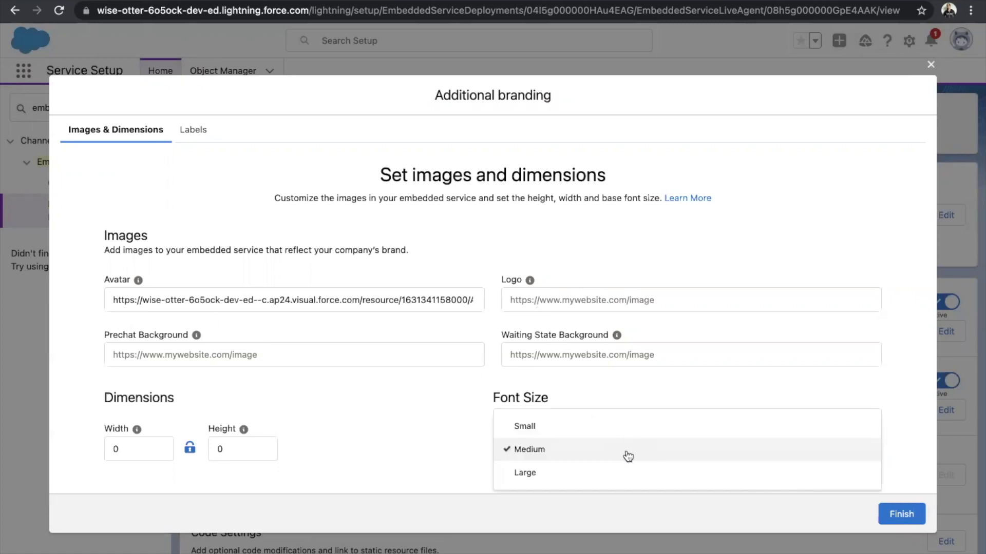
click(627, 456)
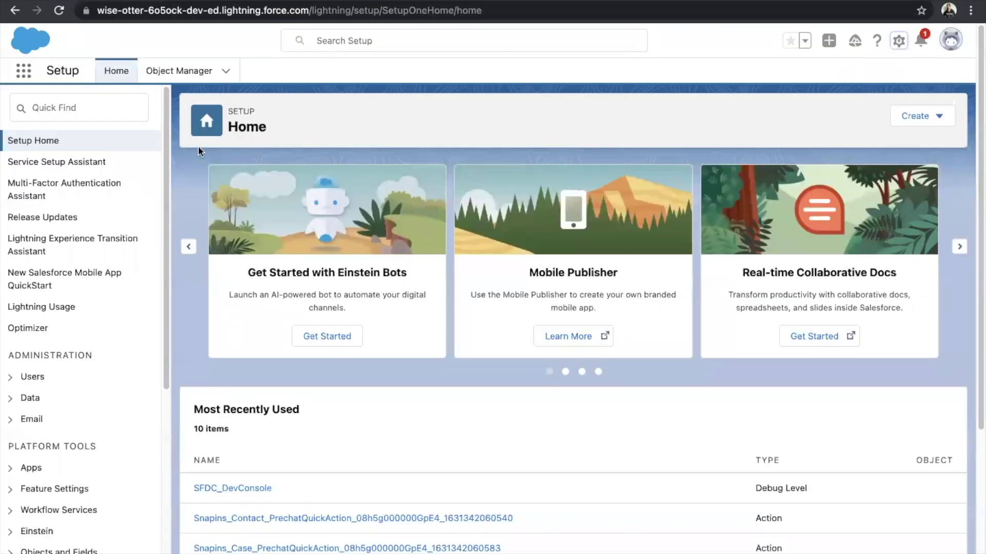
Find 'stati' in Quick Find and go to the Static Resources list.
click(90, 100)
text(s)
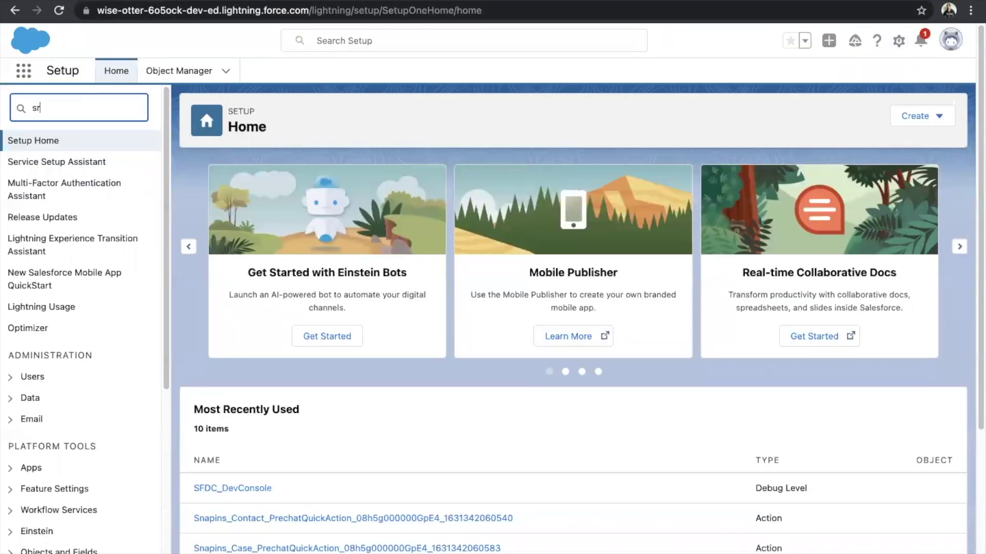
text(tati)
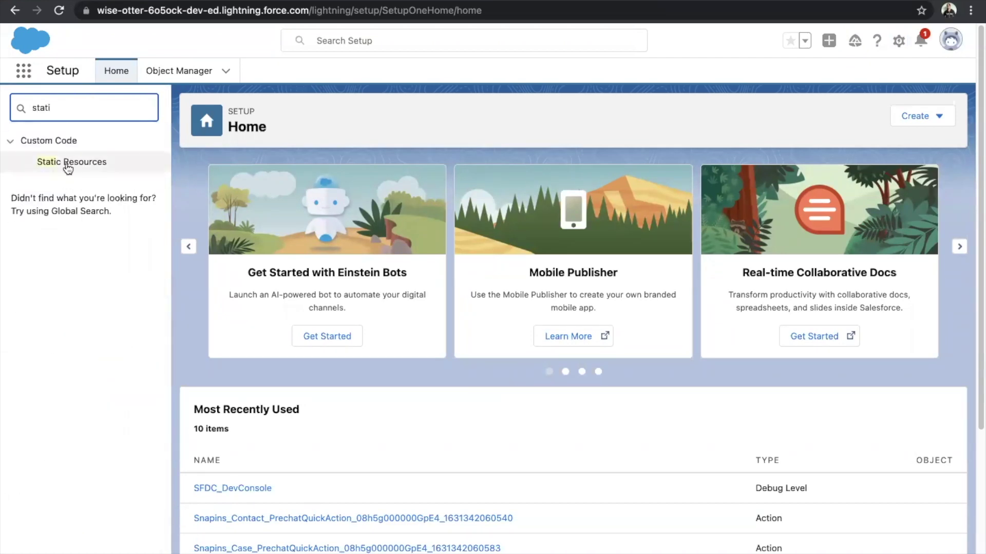
click(68, 164)
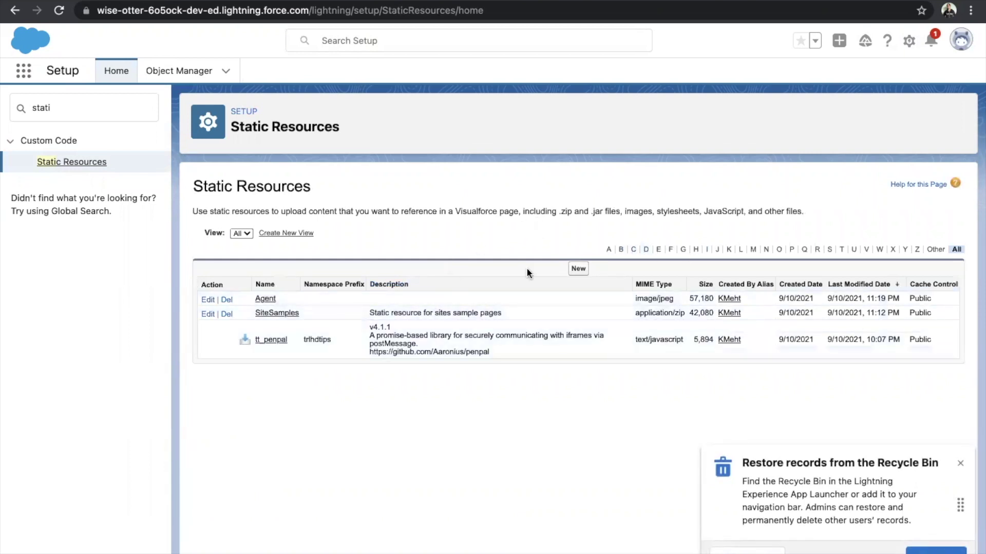
Look over a new static resource form and its Cache Control choices, then return unsaved.
click(577, 269)
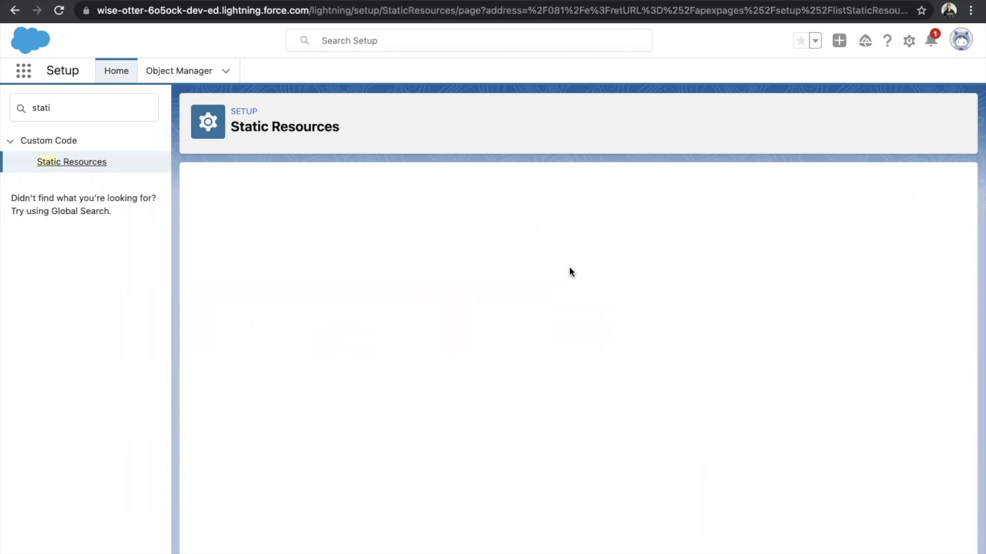
click(390, 265)
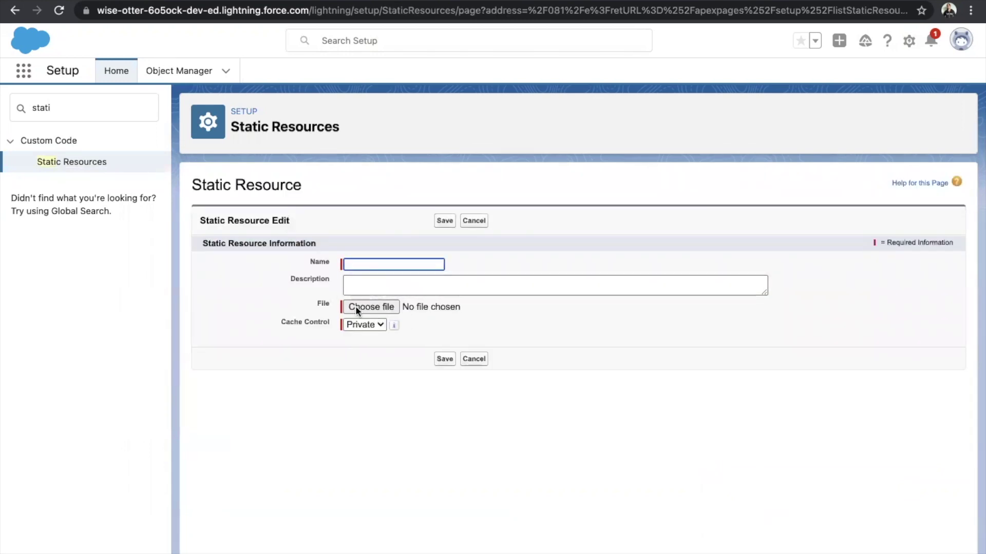
click(369, 324)
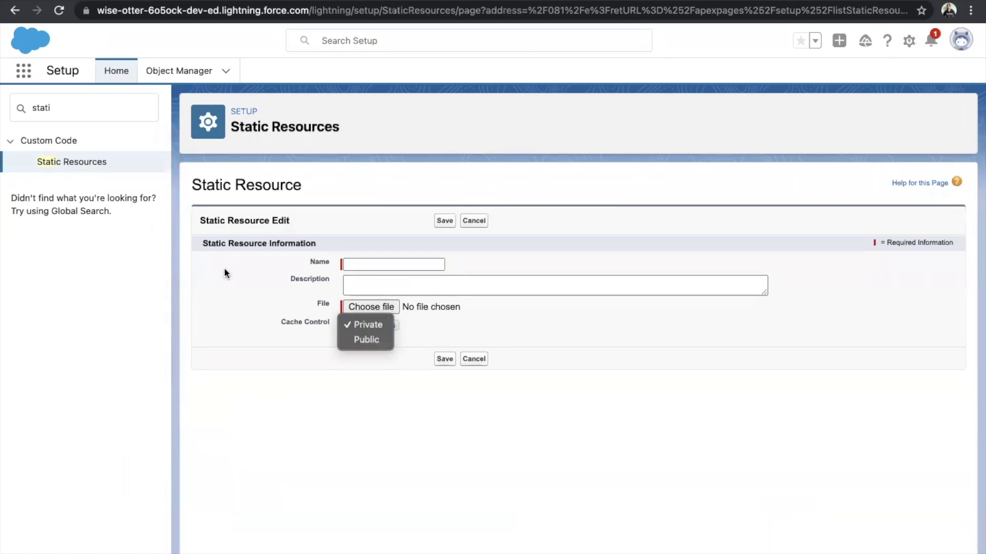
click(72, 161)
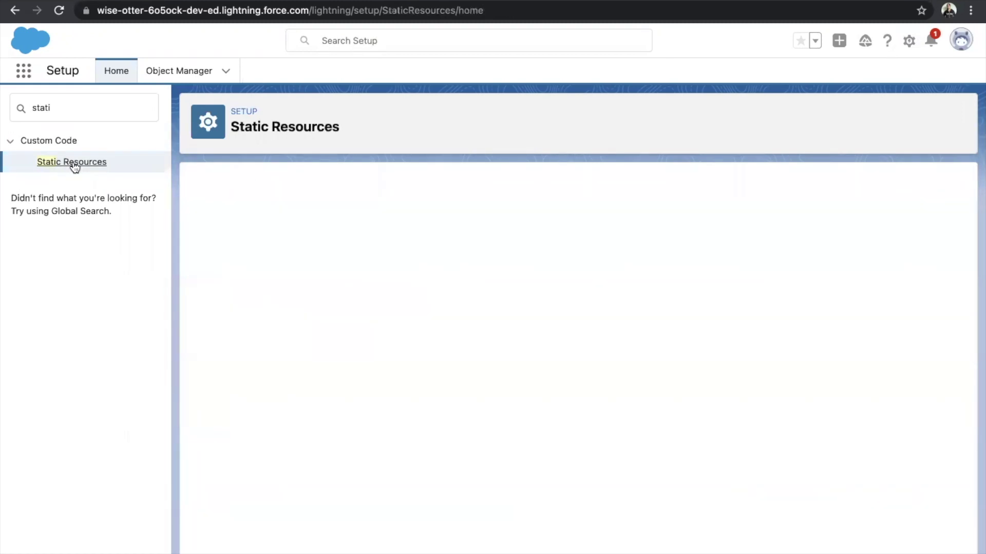
View the Agent static resource (image/jpeg, 57,180 bytes) and its file in a new tab.
click(266, 298)
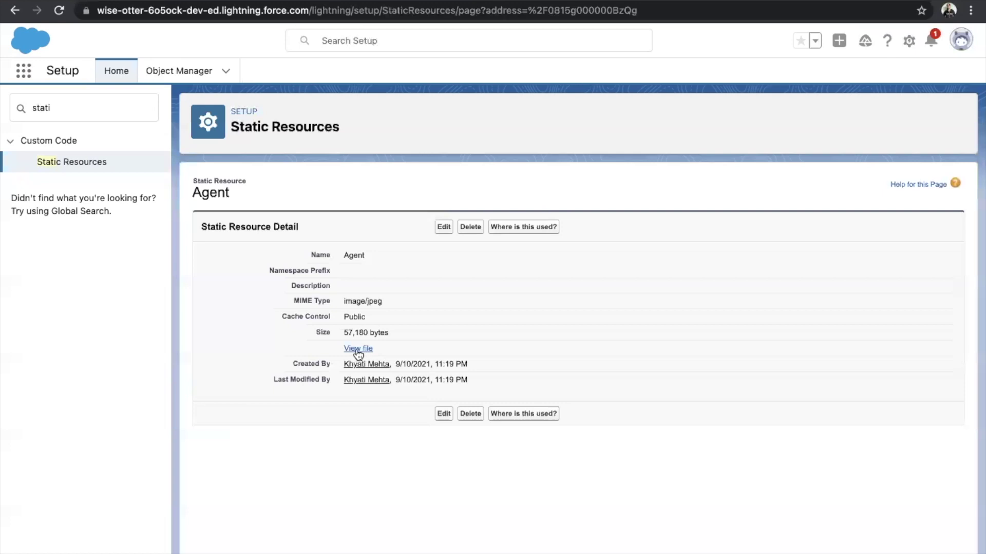
click(358, 350)
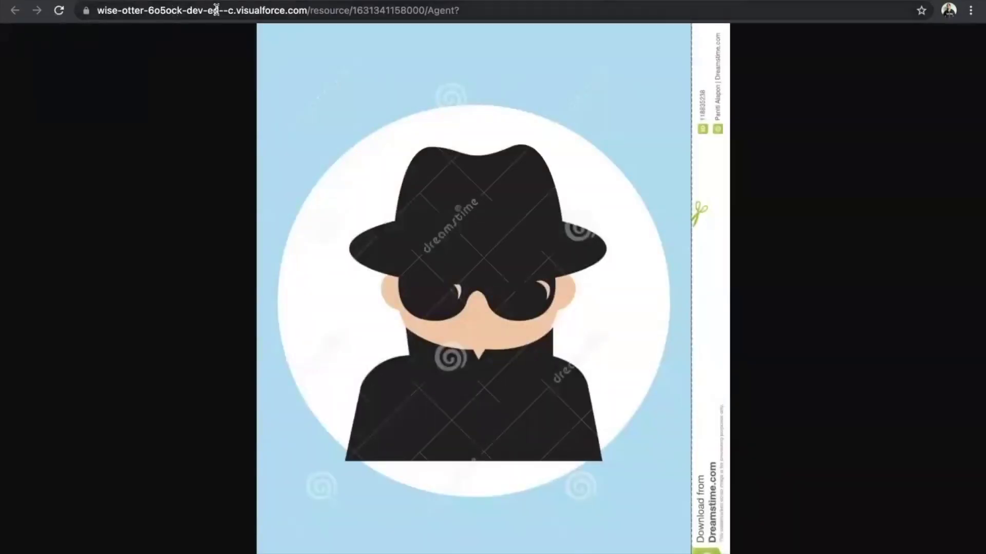
click(216, 10)
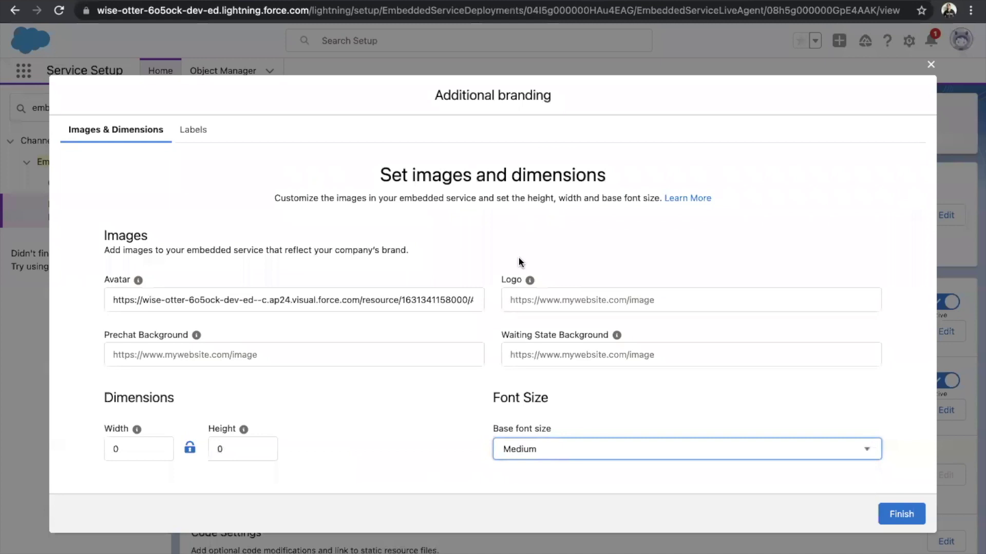
Check the avatar URL and finish Additional branding, keeping Medium font, width 320, height 498.
click(371, 300)
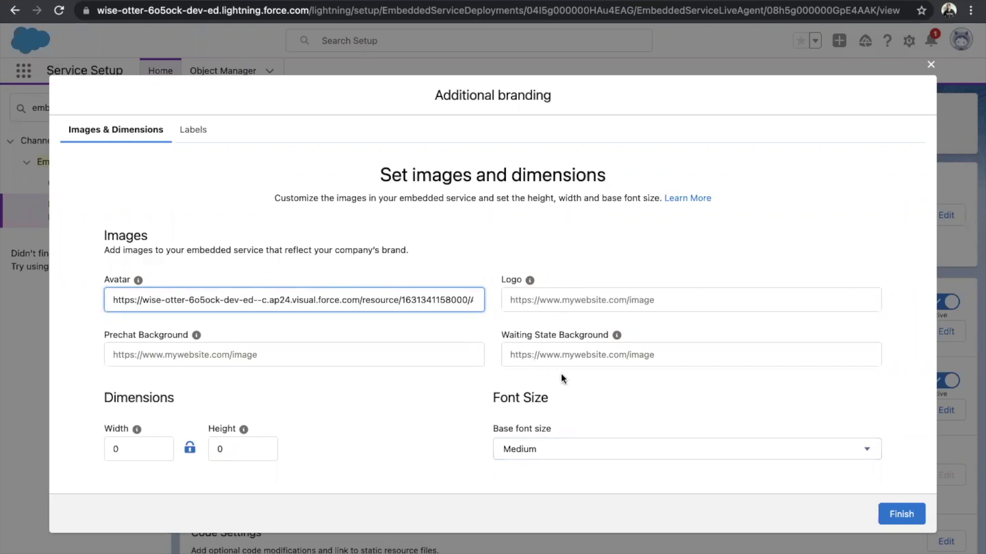
click(896, 510)
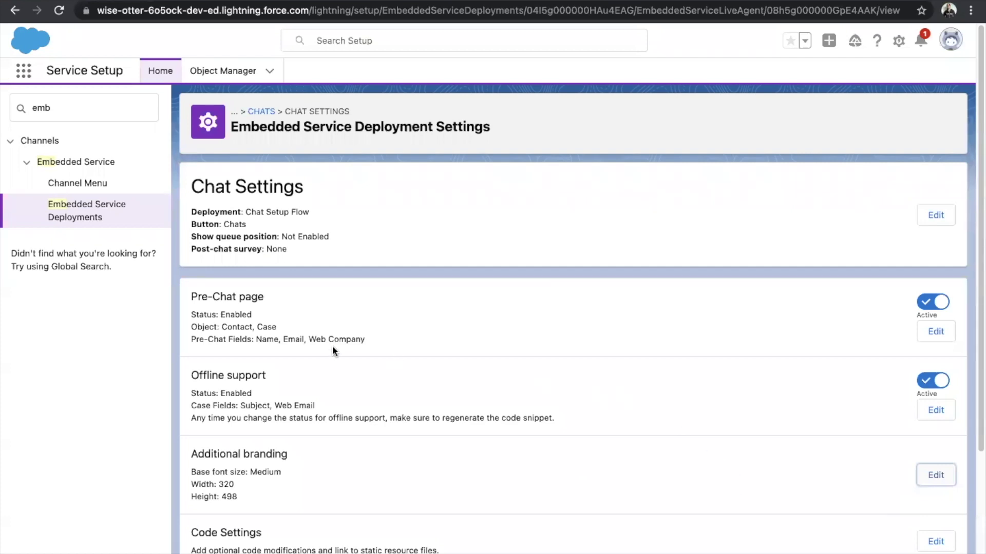
drag(187, 295, 273, 295)
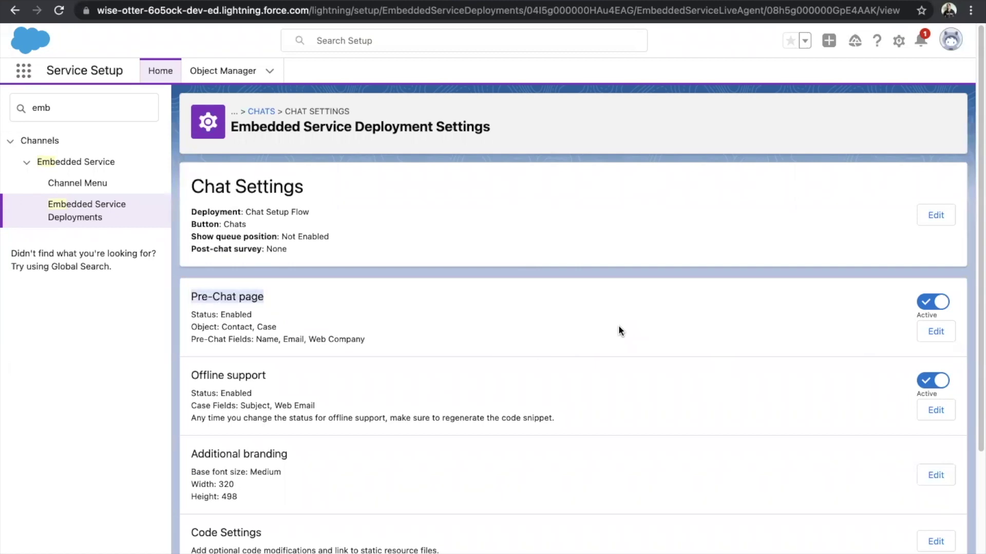
click(934, 300)
click(933, 301)
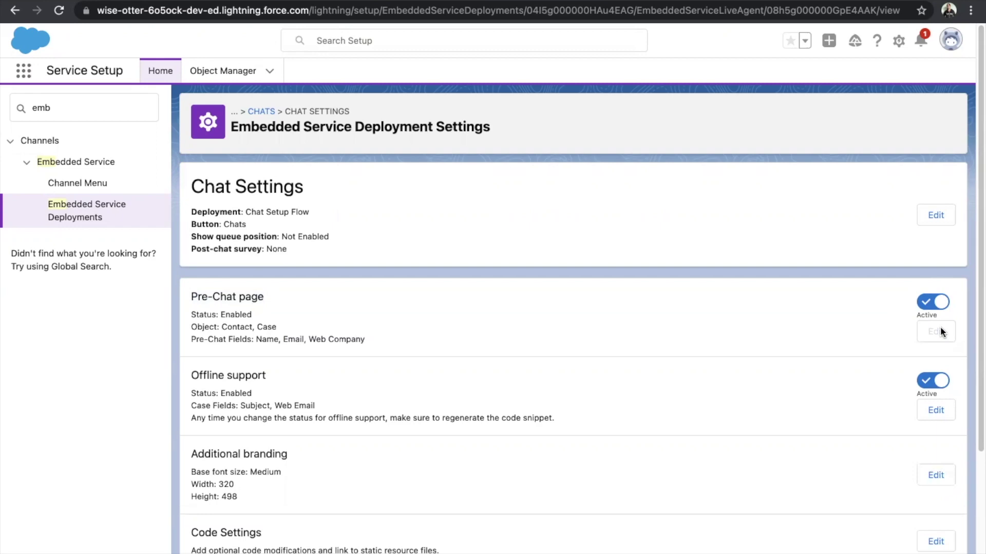
click(940, 332)
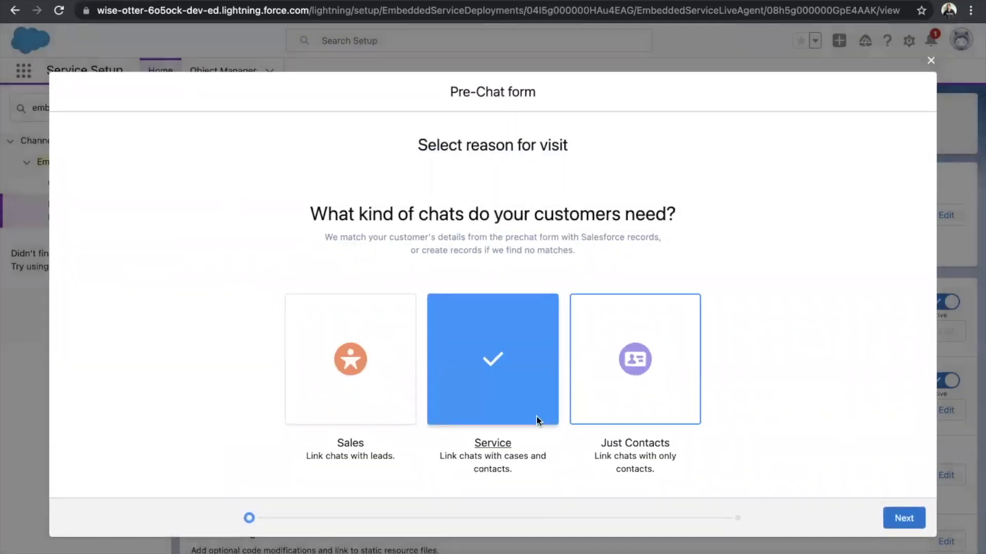
Choose the Service pre-chat form and save it with Name, Email and Web Company fields.
click(902, 515)
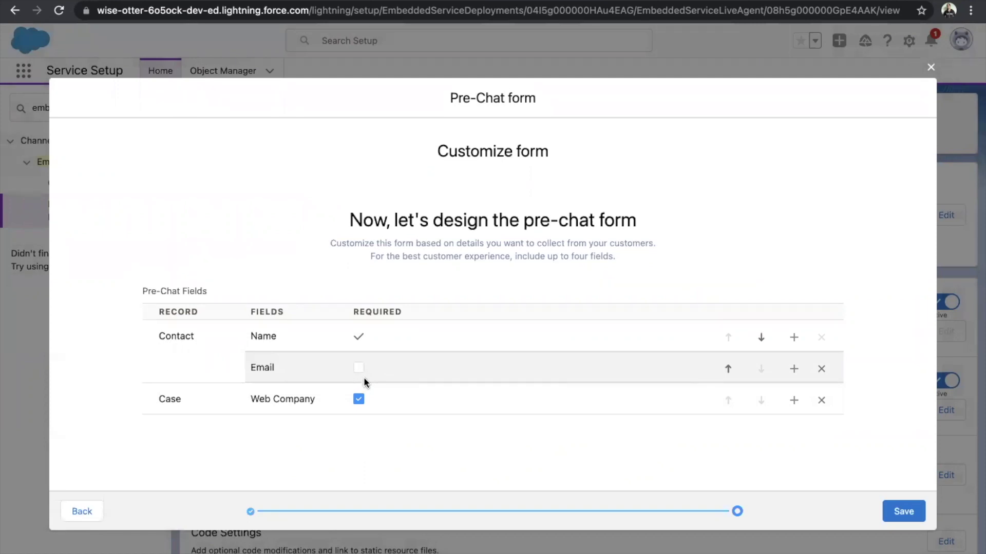
click(906, 515)
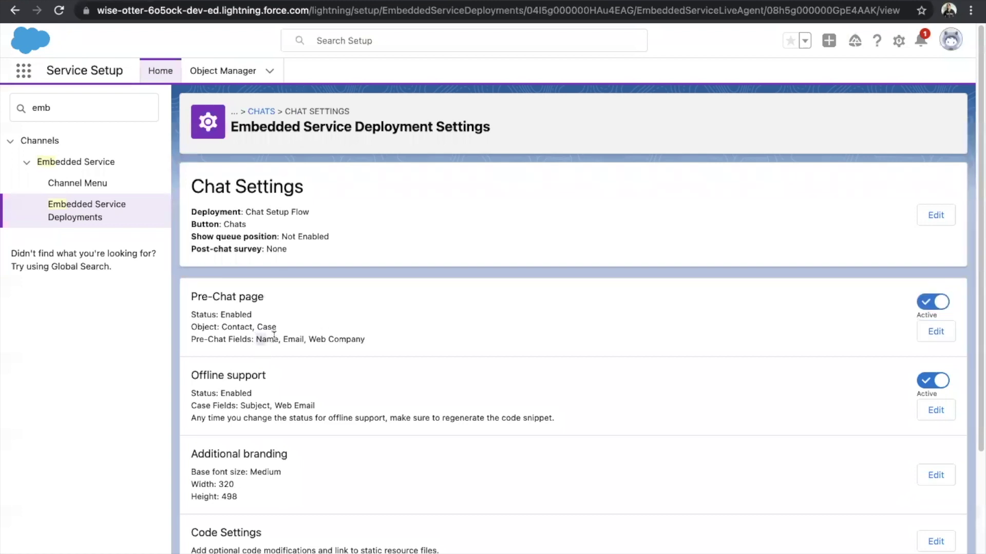
drag(274, 336, 366, 342)
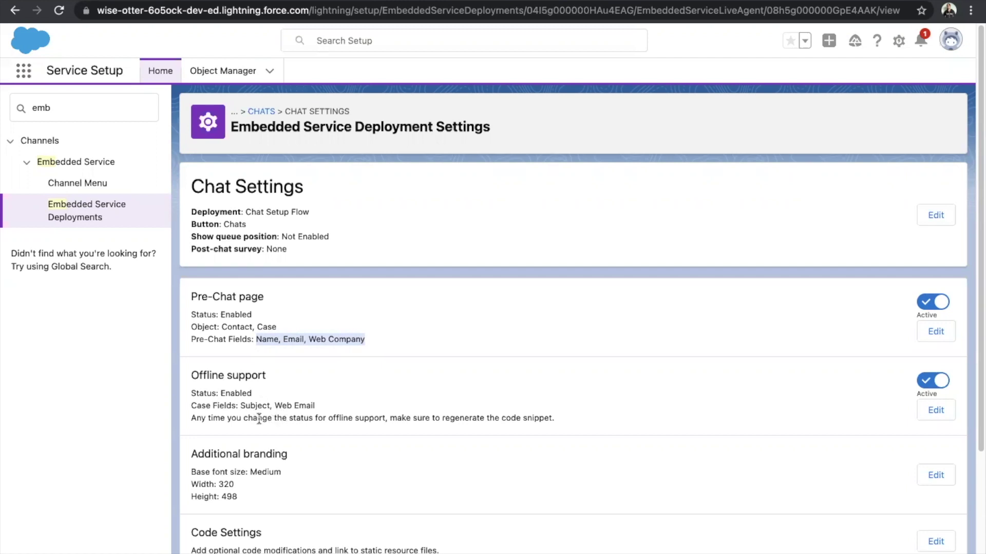
click(928, 384)
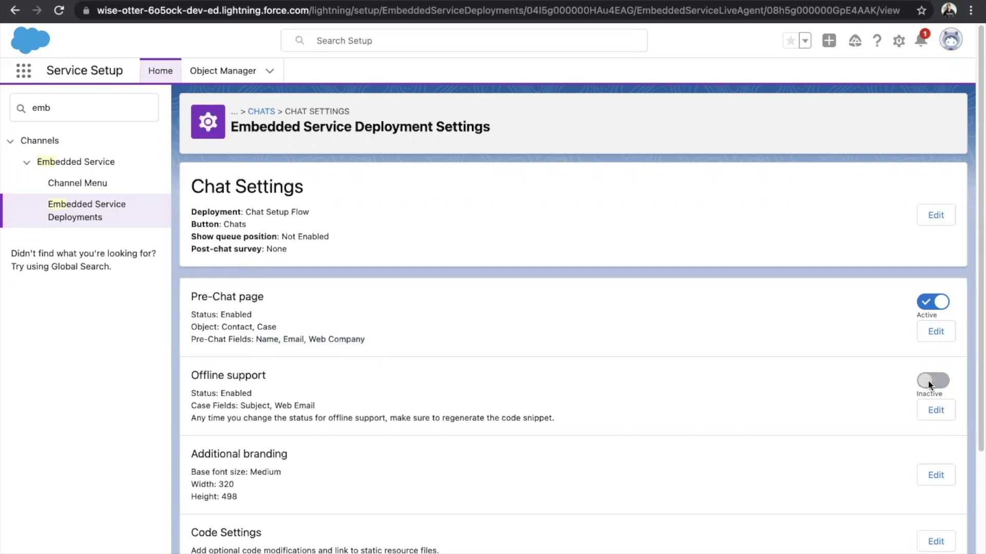
click(936, 412)
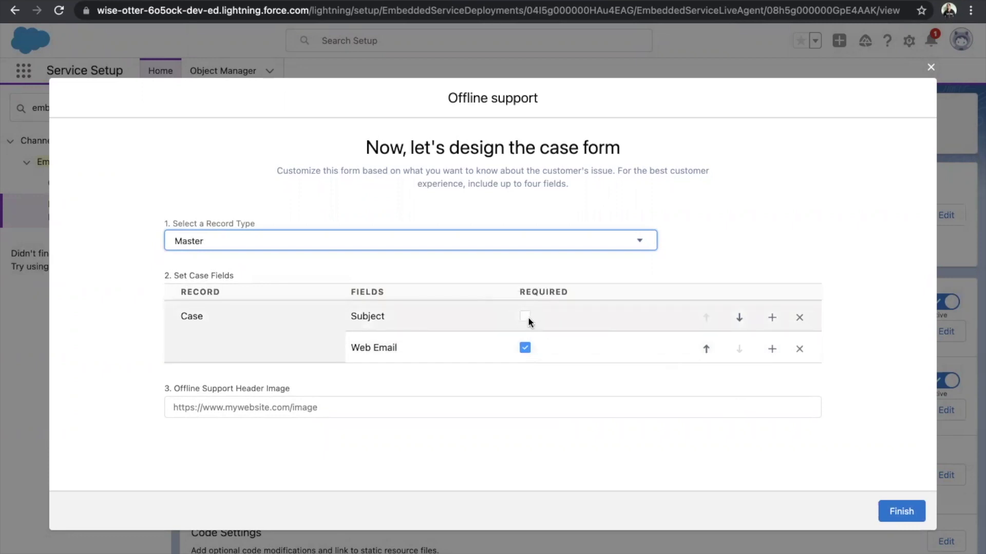
Finish the Master record type offline case form and highlight its Subject and Web Email fields.
click(906, 513)
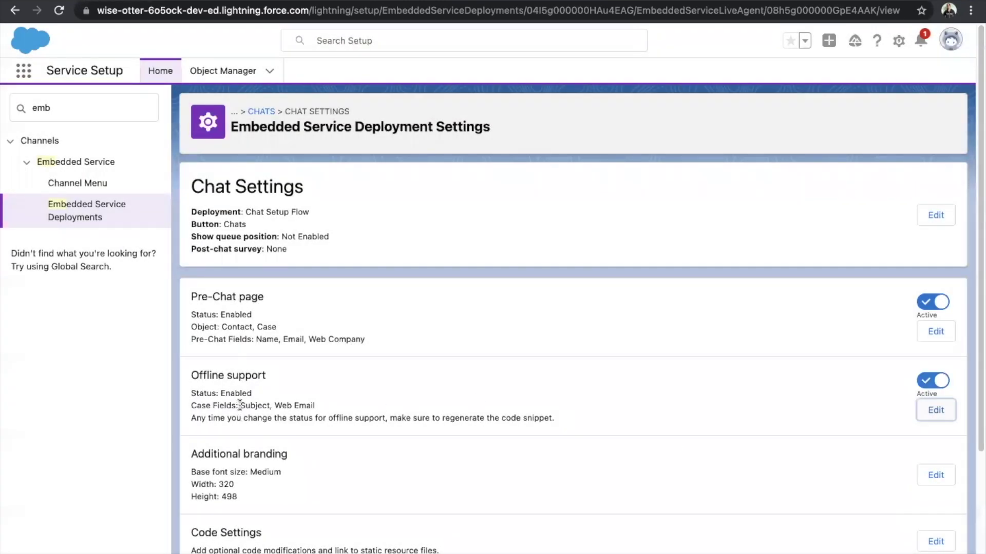
drag(240, 406, 318, 406)
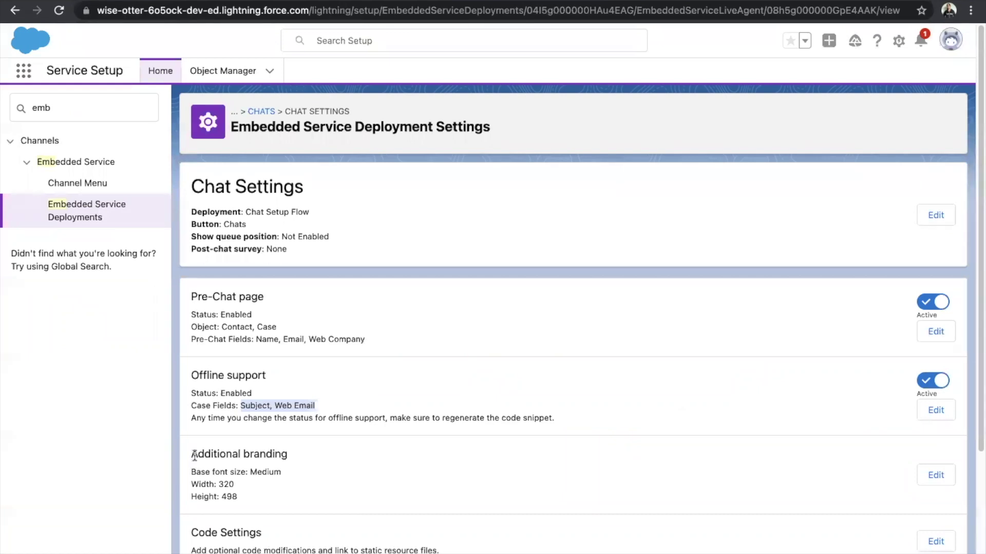
Highlight the additional branding settings, then return to the Chats deployment overview.
drag(194, 456, 253, 500)
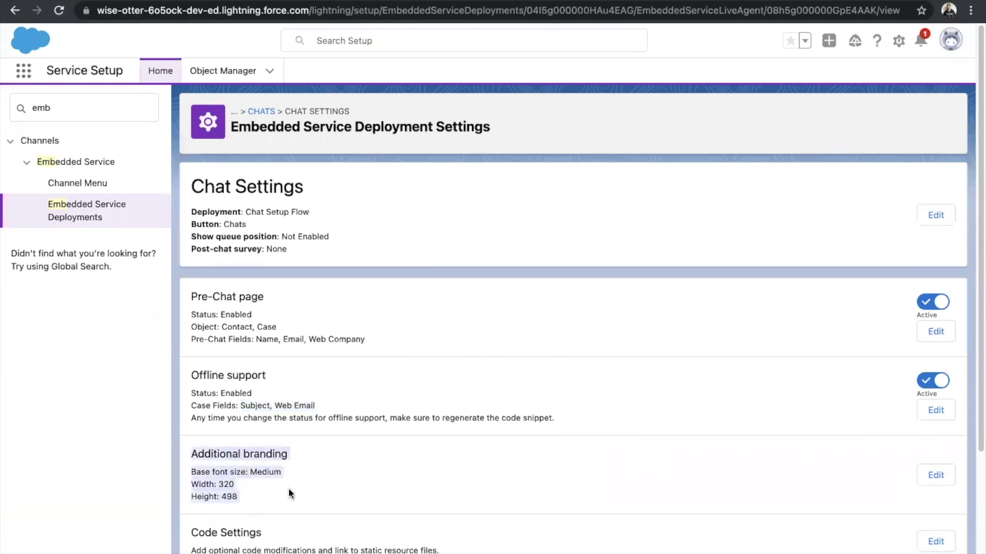
click(262, 112)
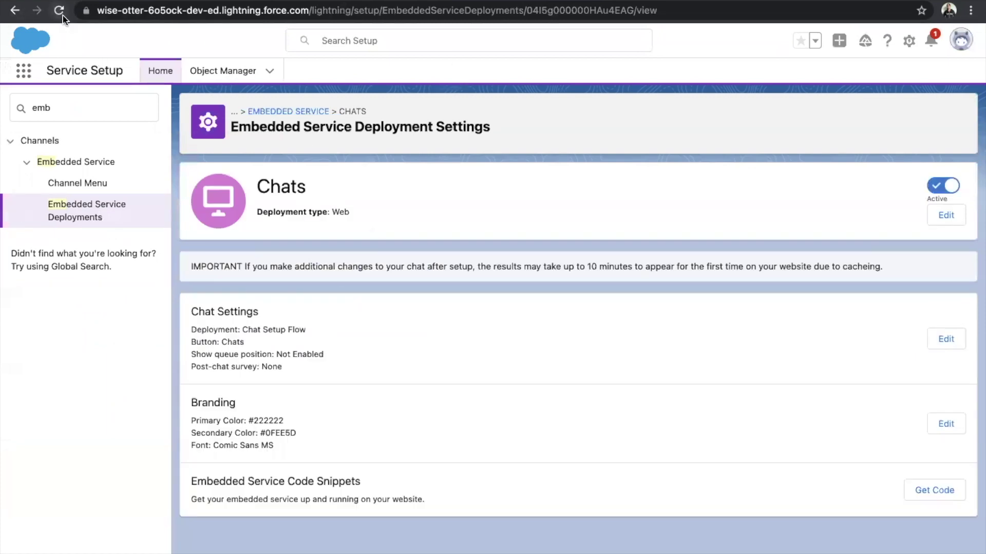
Review the Chats deployment's embedded service code snippets, then close them.
click(943, 497)
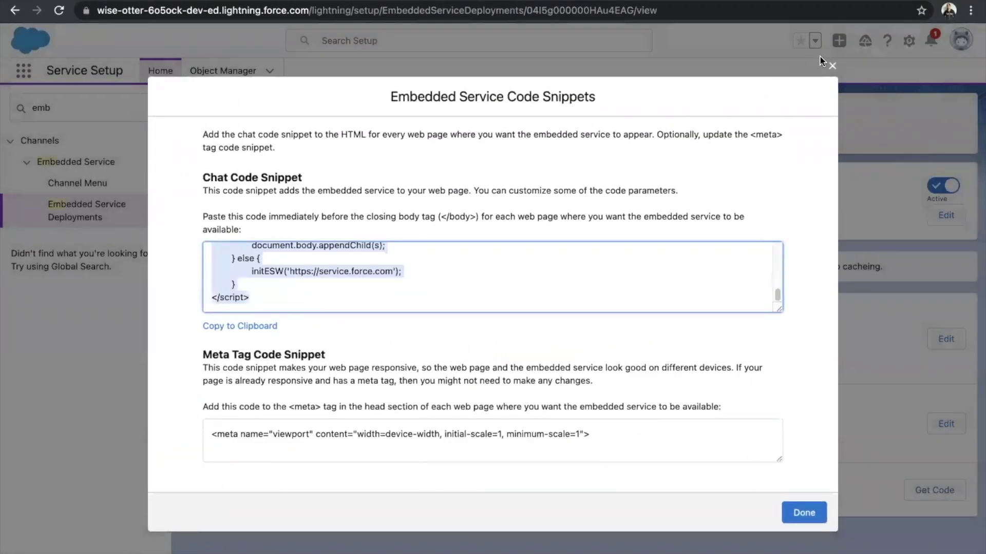
click(833, 65)
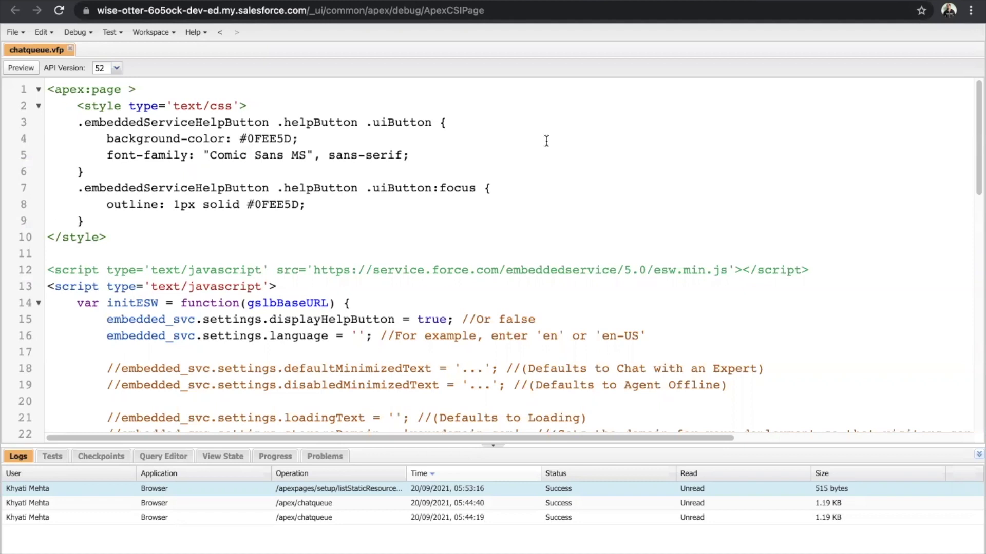
Preview chatqueue.vfp in the browser to display the chat pre-chat form.
click(20, 69)
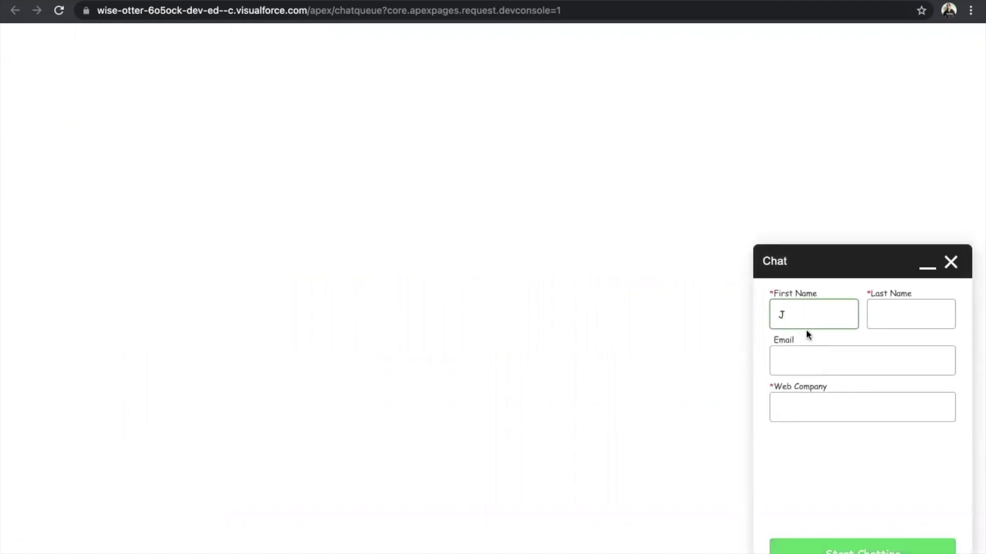
Enter the visitor's first and last name, e-mail and Web Company 'Salesforce', then start chatting.
text(ohn)
key(Tab)
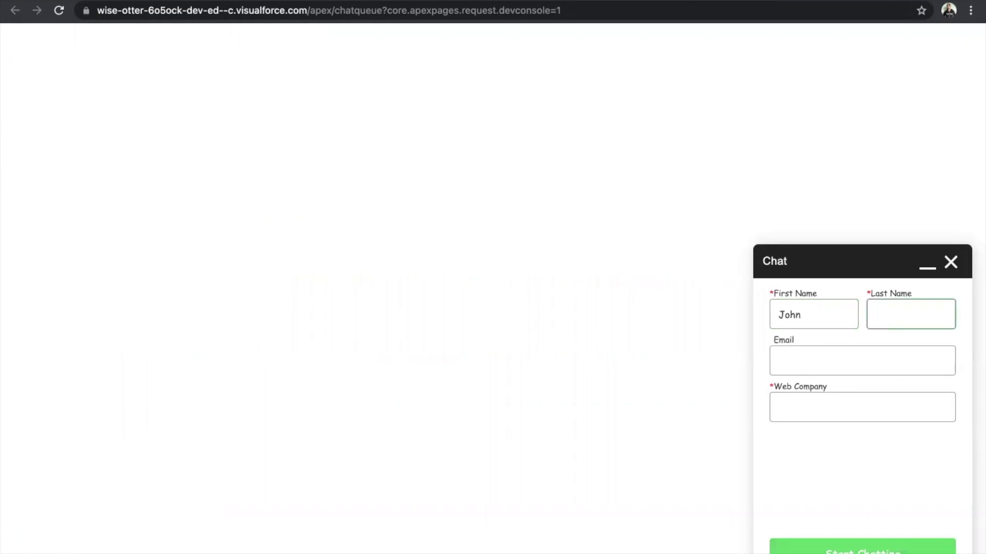
text(Smith)
key(Tab)
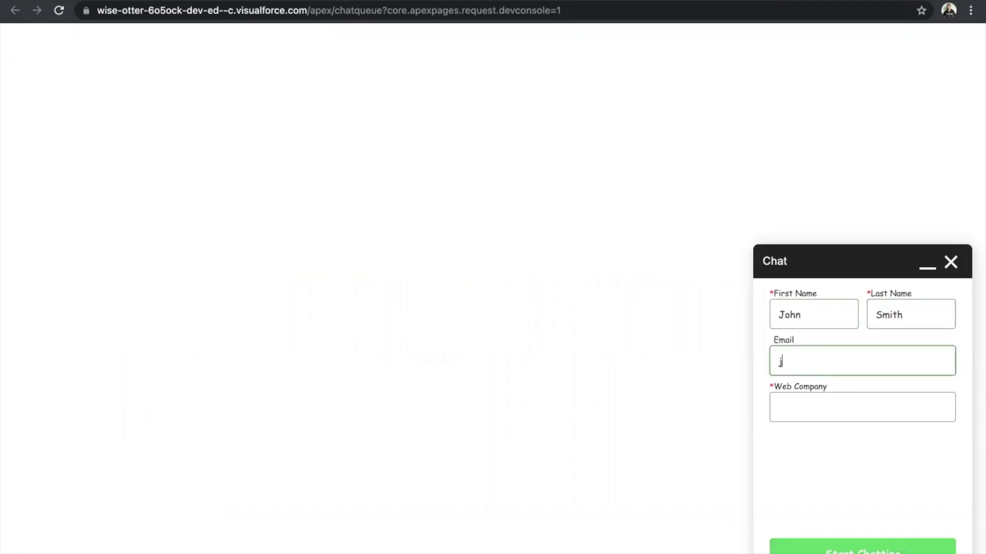
key(Tab)
text(S)
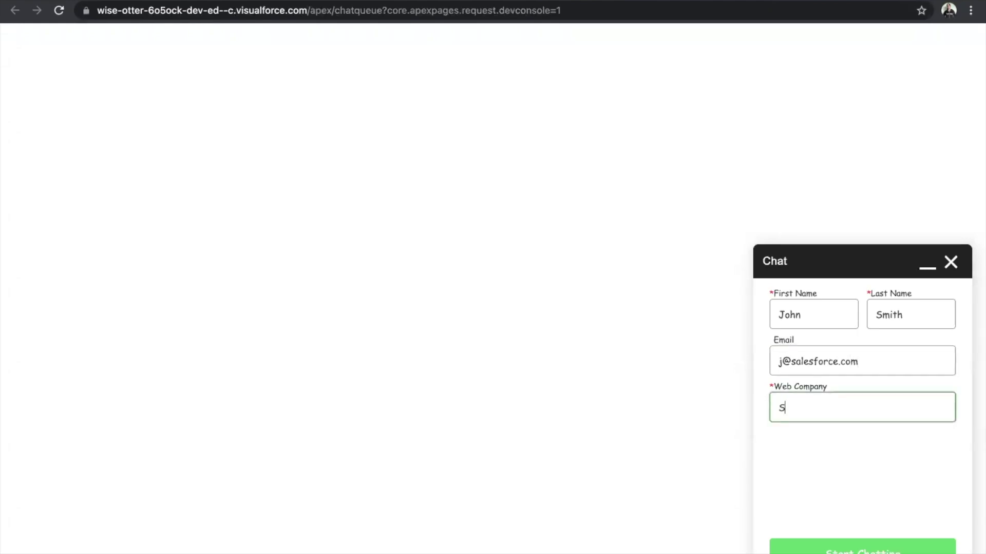
text(alesforce)
click(804, 550)
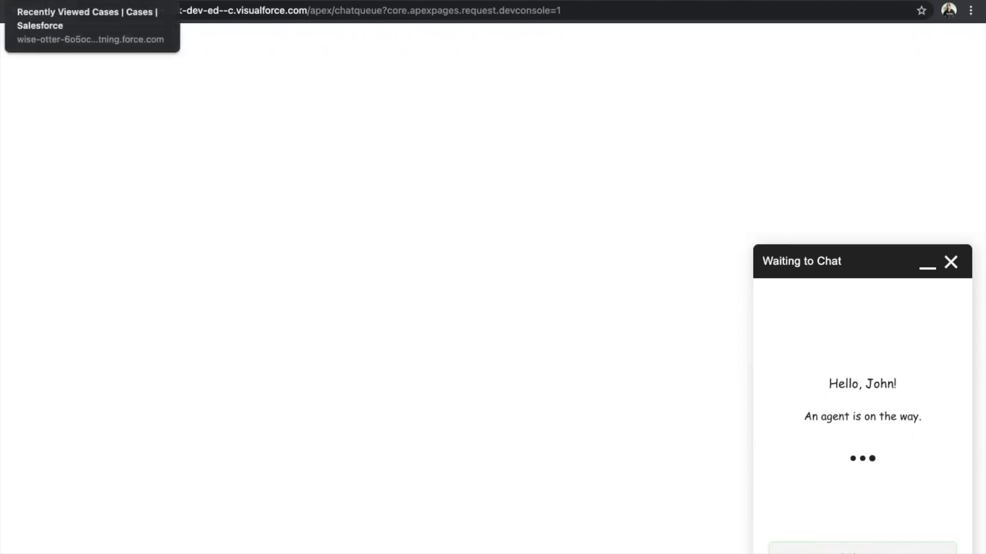
In the Service Console, review incoming chat 00000004's visitor details and open it under My work.
click(95, 2)
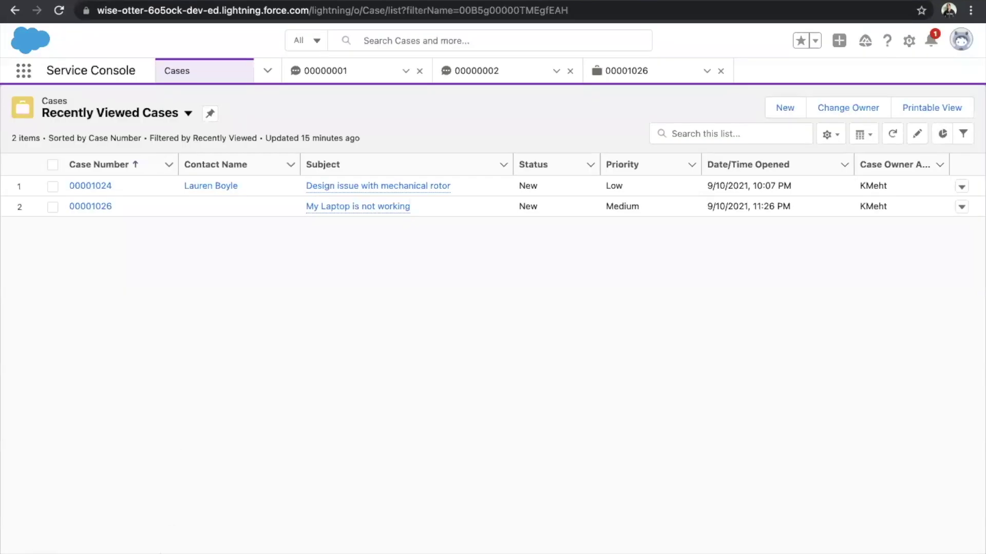
mouse_move(216, 335)
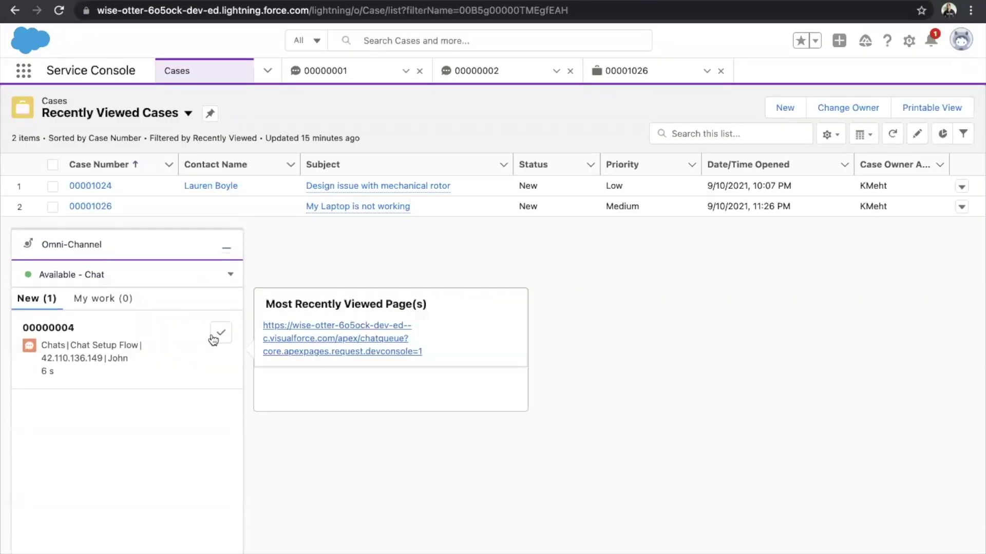
scroll(348, 362, down, 1)
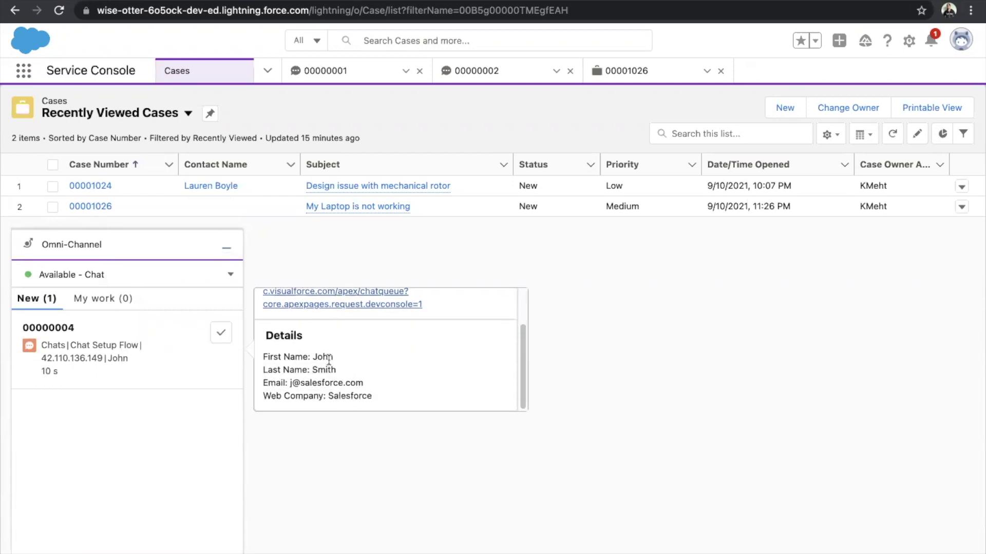
key(Escape)
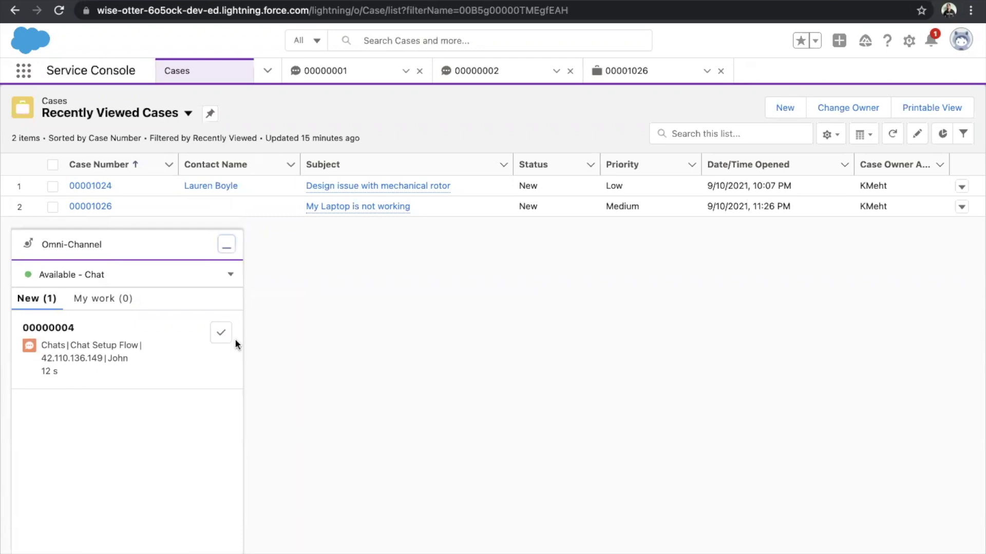
scroll(353, 370, down, 1)
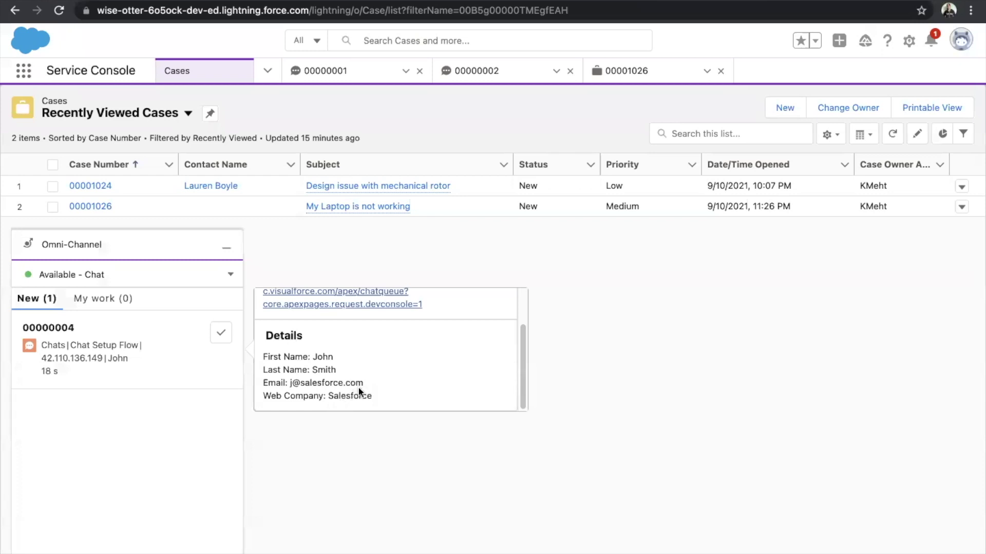
scroll(326, 355, up, 2)
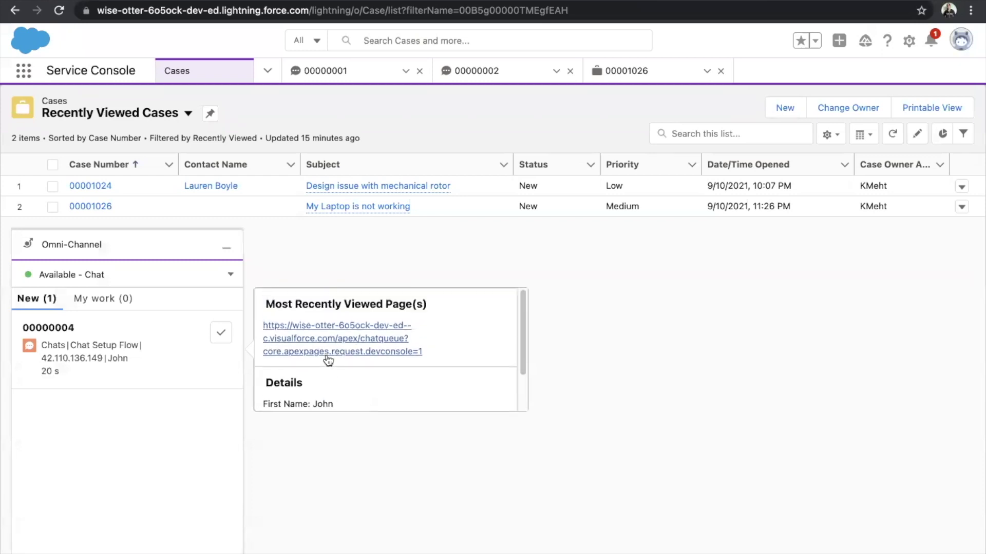
scroll(363, 360, down, 2)
scroll(340, 376, down, 2)
scroll(340, 372, up, 1)
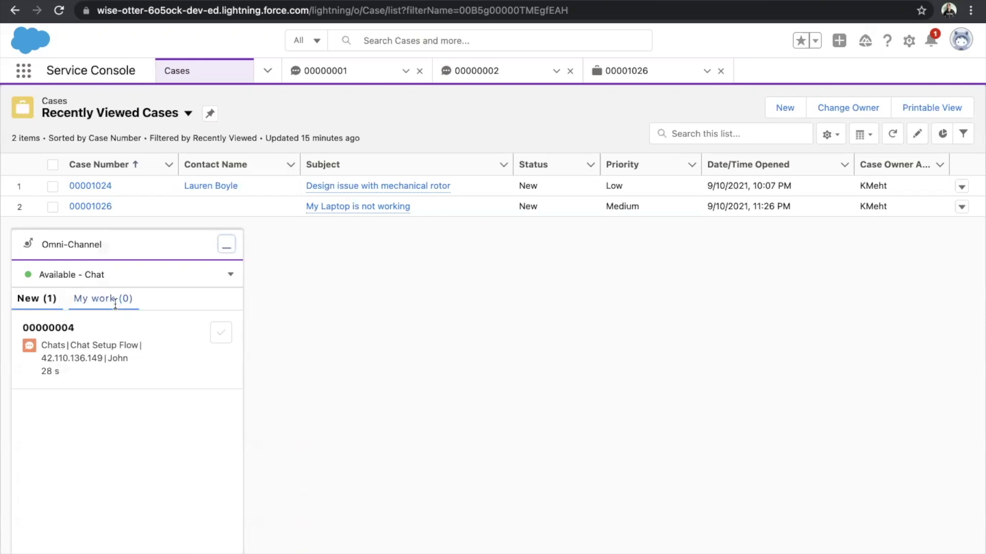
click(117, 329)
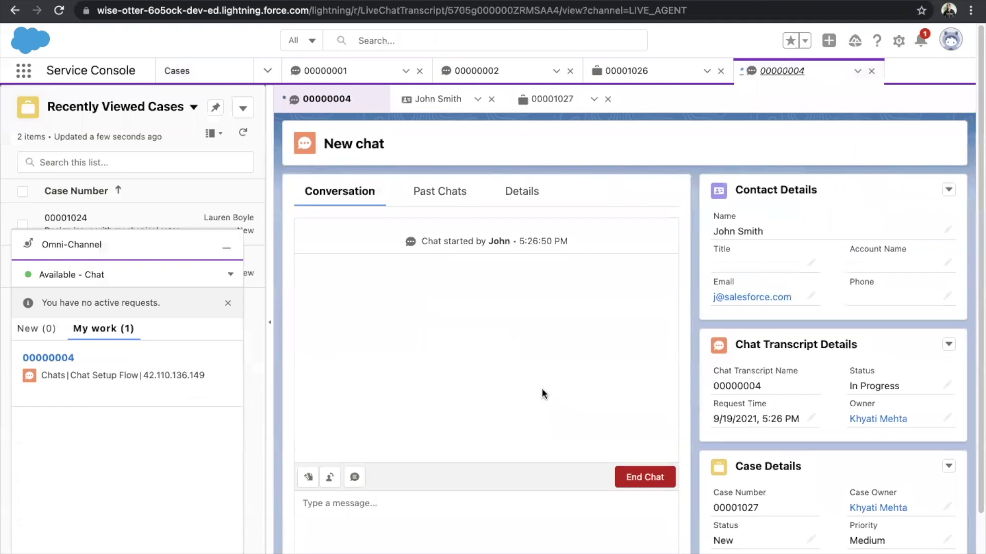
Send the agent greeting 'Hi' in chat 00000004 and the customer's 'hi' reply.
click(427, 429)
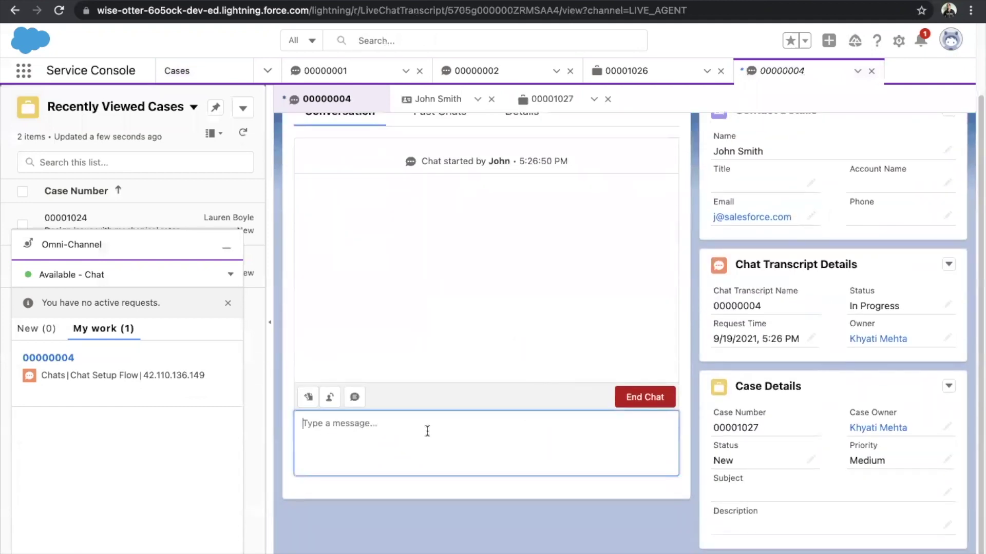
text(Hi)
key(Return)
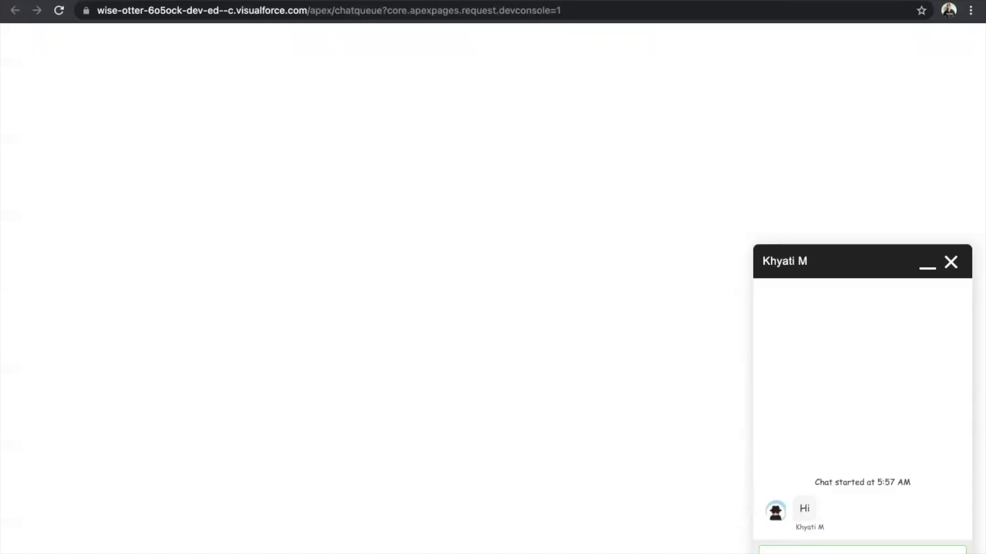
key(Return)
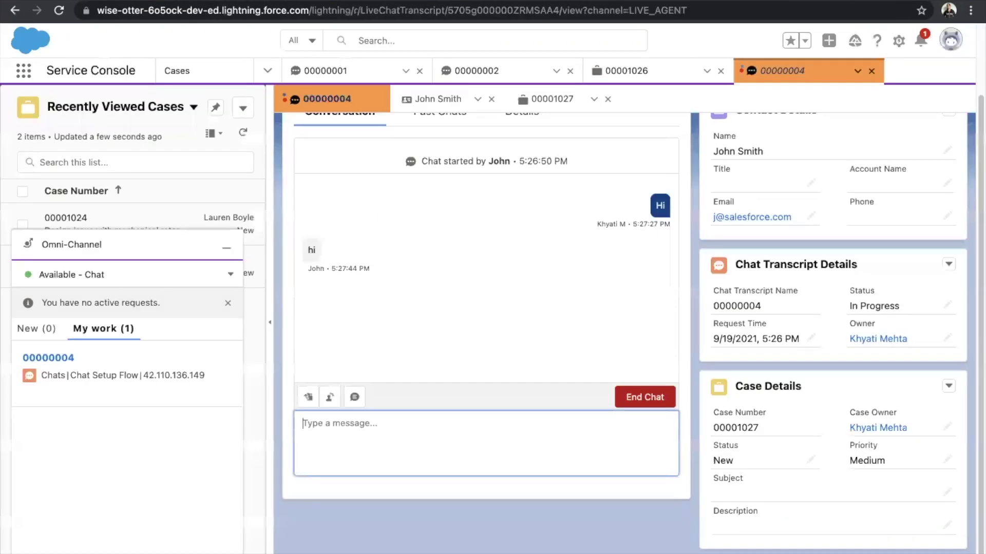
key(super+Tab)
key(super+Tab)
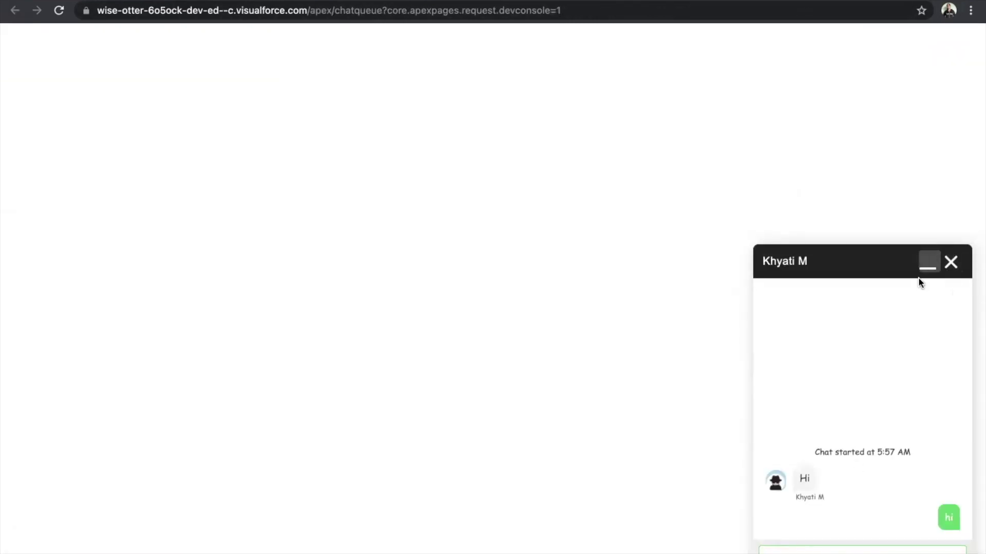
key(super+Tab)
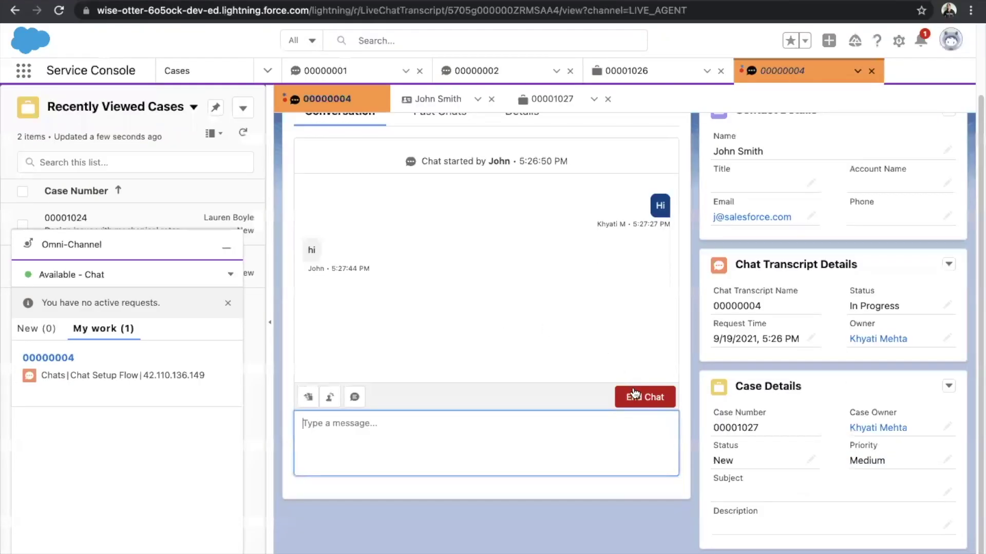
End chat 00000004 and verify both transcript and customer widget show it ended by Agent.
click(635, 394)
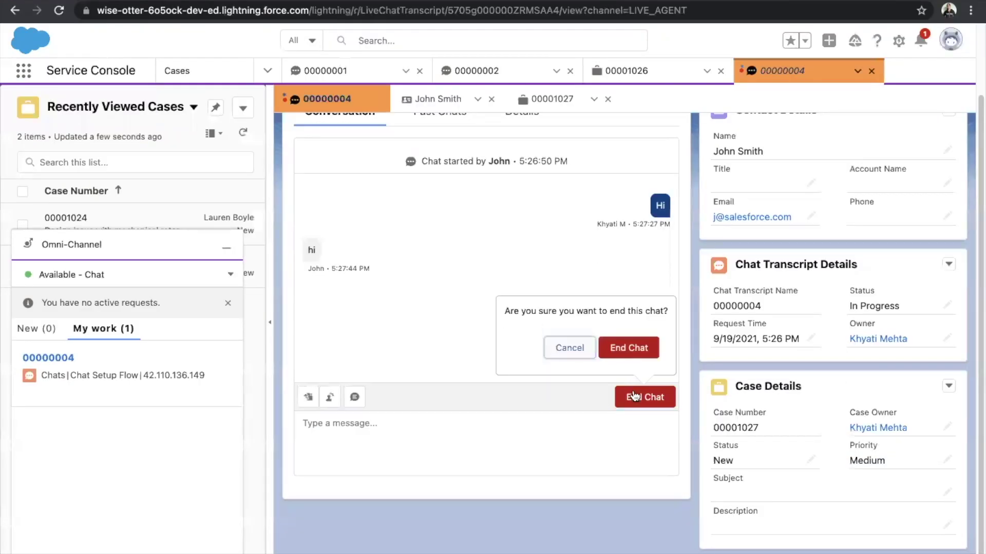
click(629, 348)
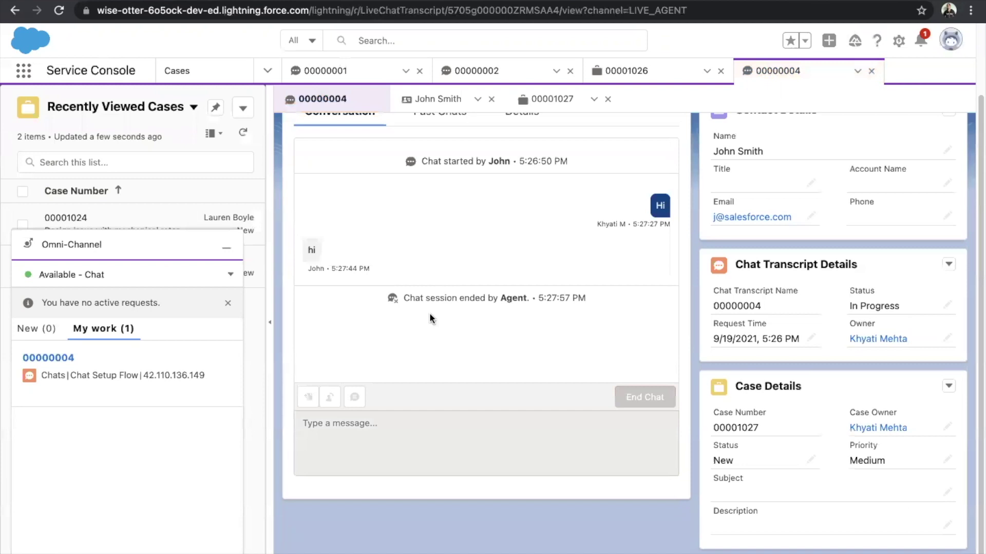
drag(407, 300, 538, 298)
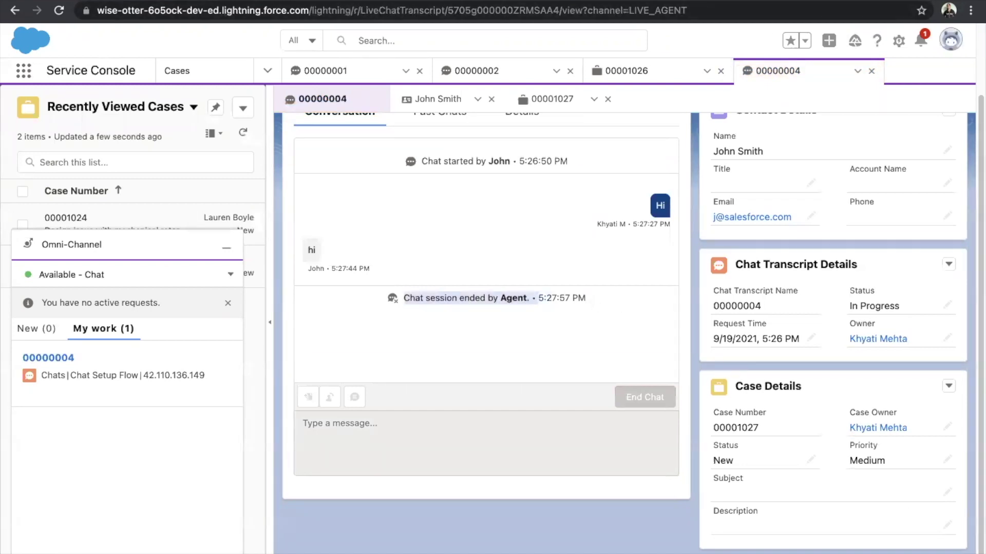
key(super+Tab)
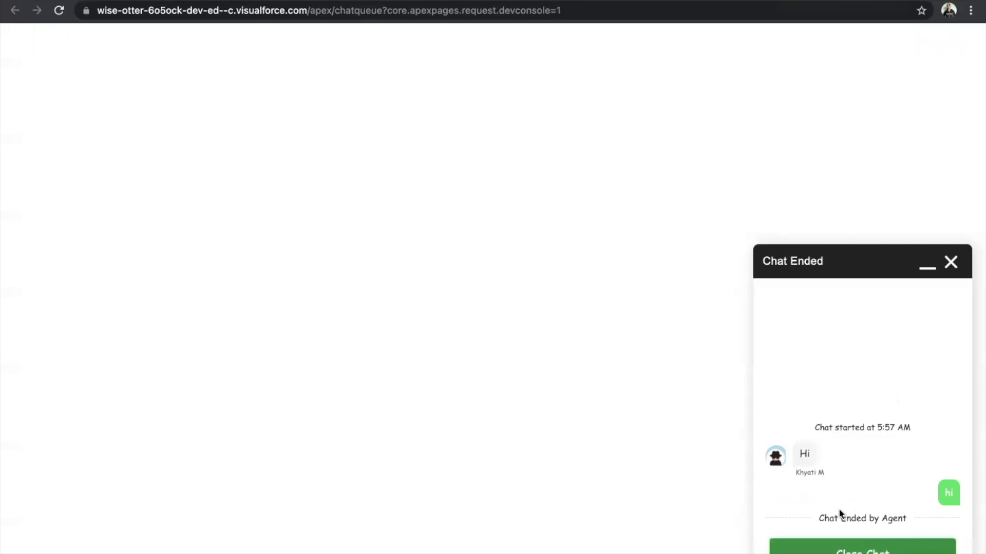
drag(819, 518, 899, 519)
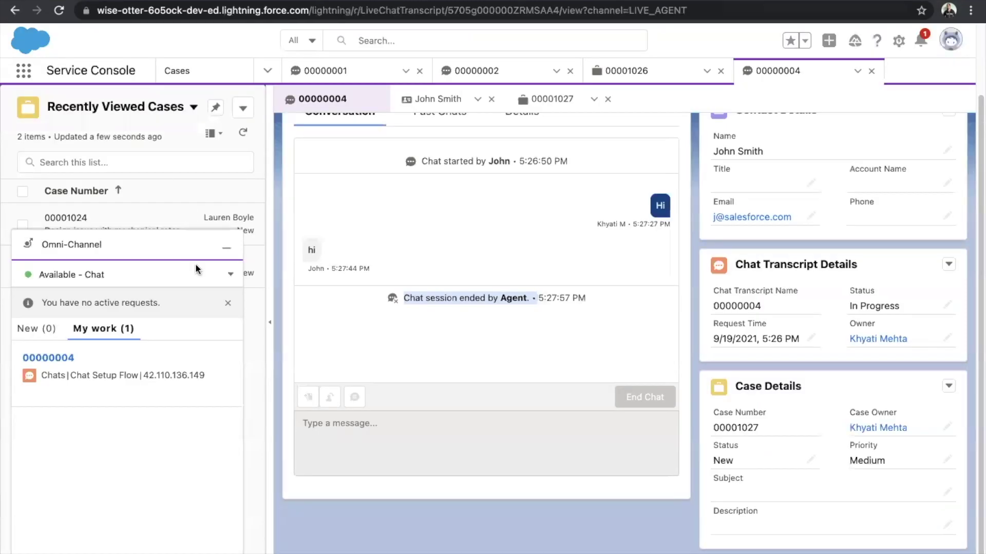
Set the agent's Omni-Channel status to Offline and reload the customer chat page.
click(230, 274)
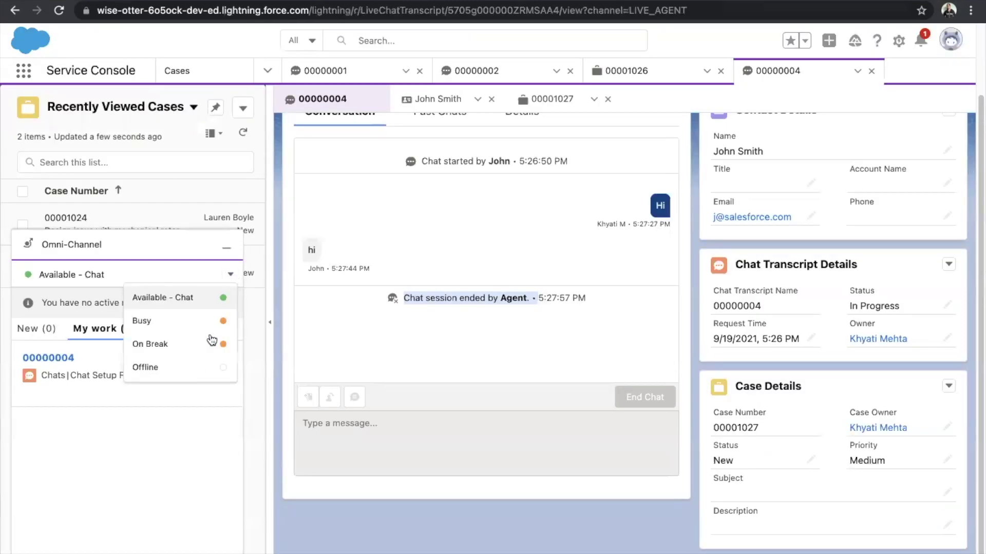
click(198, 373)
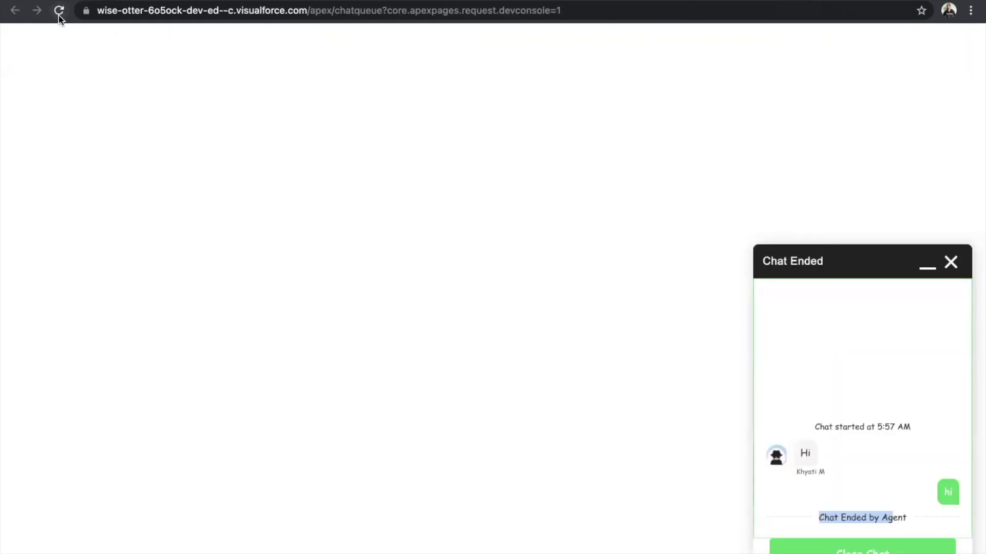
click(58, 15)
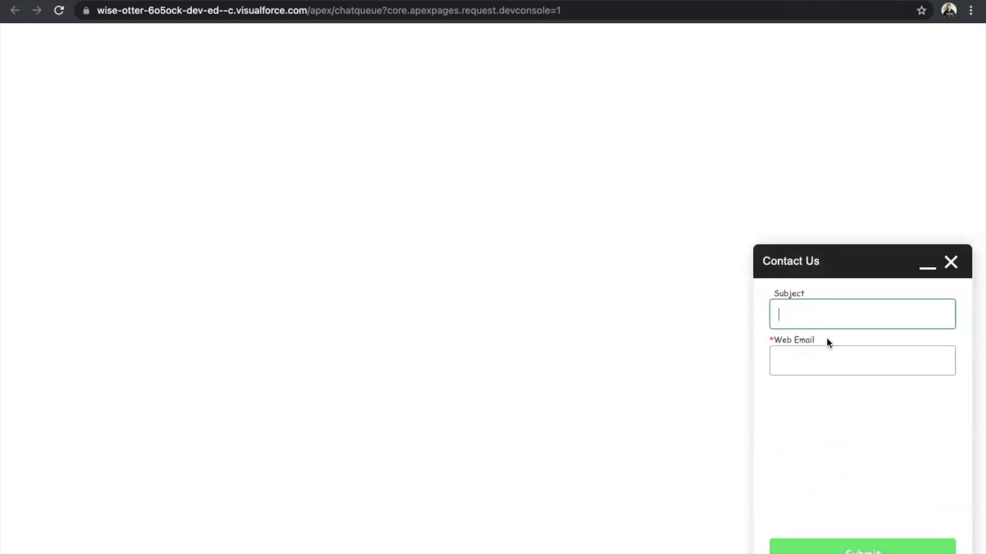
Submit the Contact Us form with subject 'My phone is not working' and the customer's web e-mail.
text(My phone is not working)
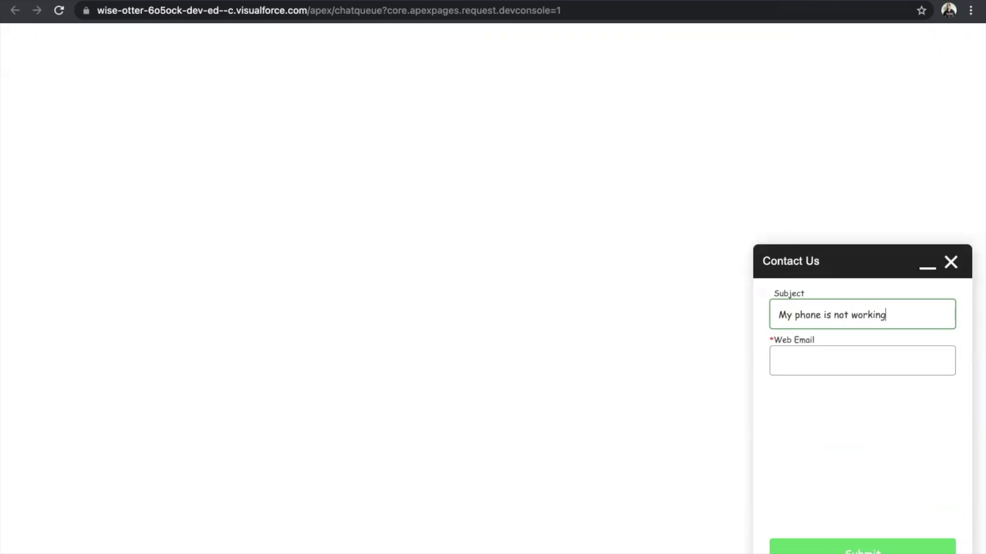
click(870, 364)
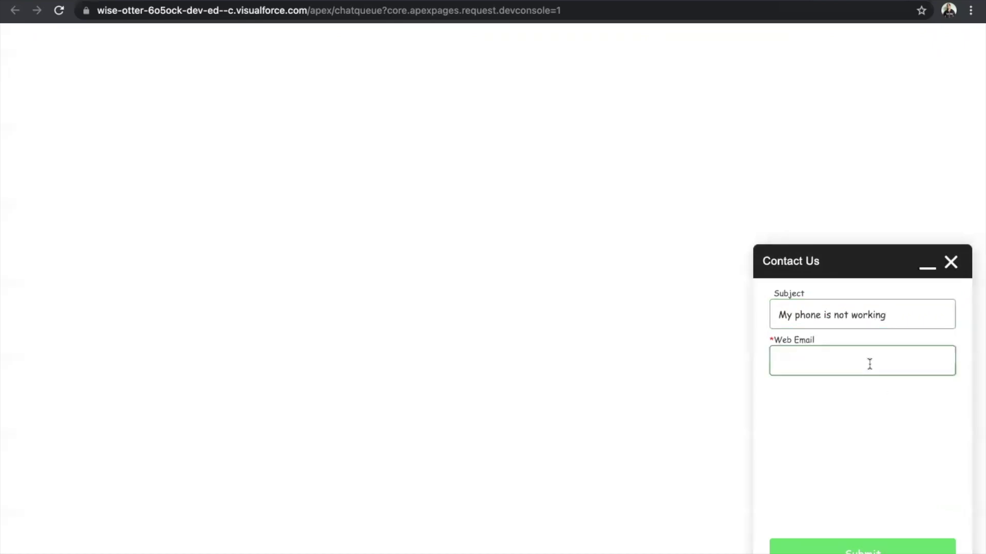
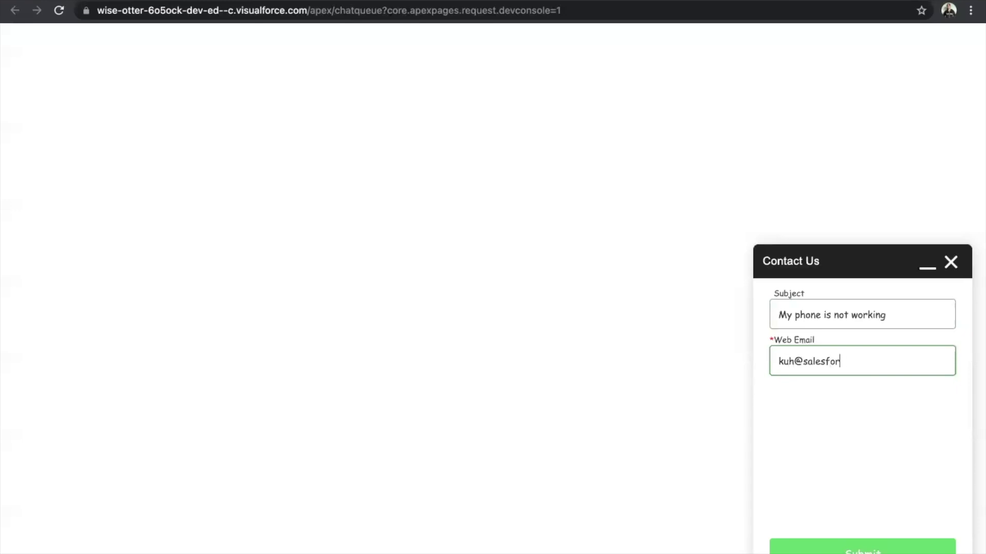
click(863, 547)
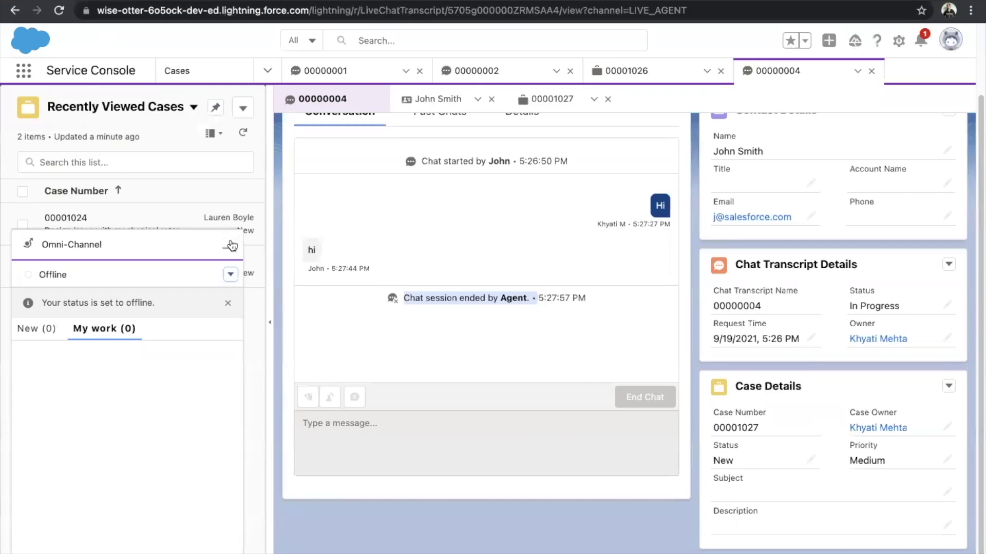
click(230, 245)
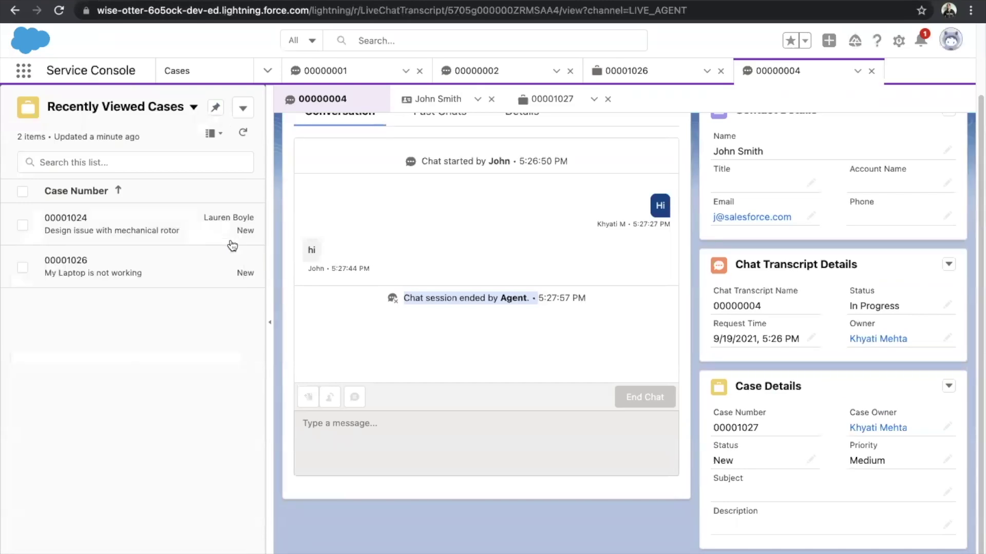
Show the Cases list filtered to the All Open Cases view.
click(208, 73)
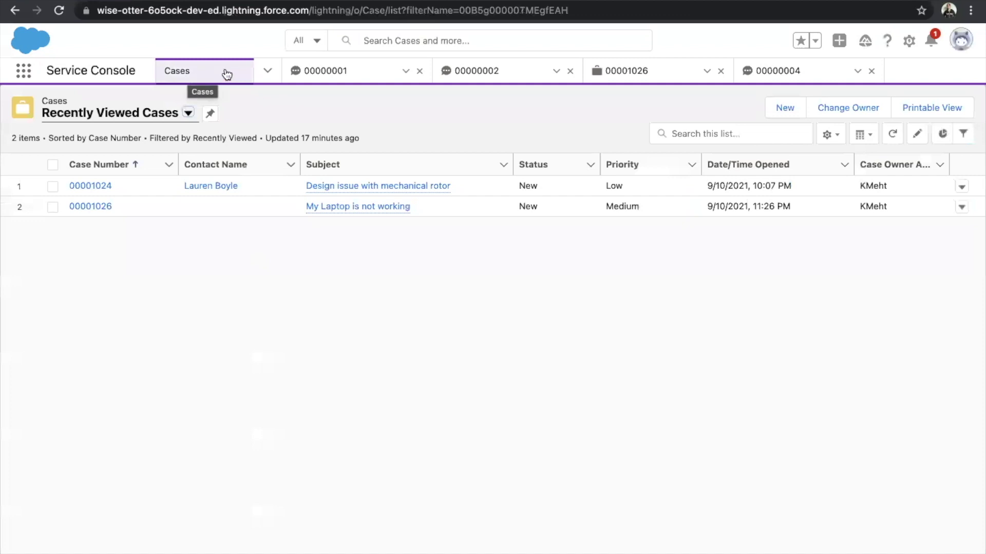
click(153, 120)
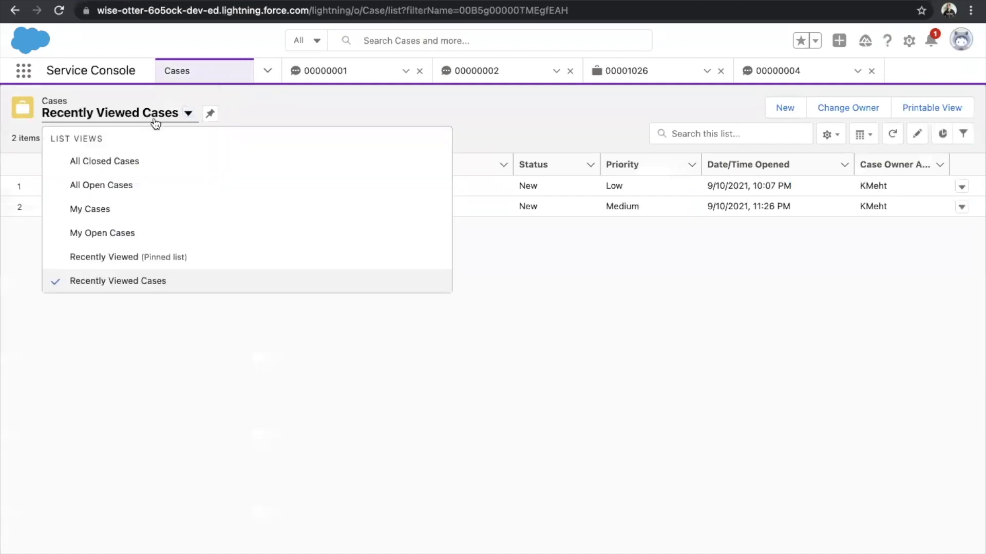
click(113, 185)
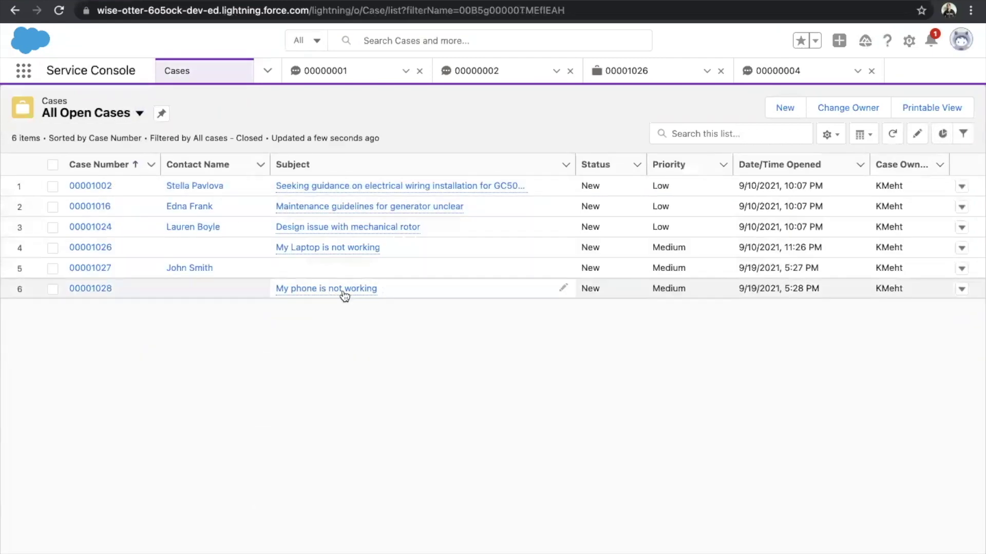
Open case 00001028 'My phone is not working' and confirm its Case Origin is Web.
click(340, 291)
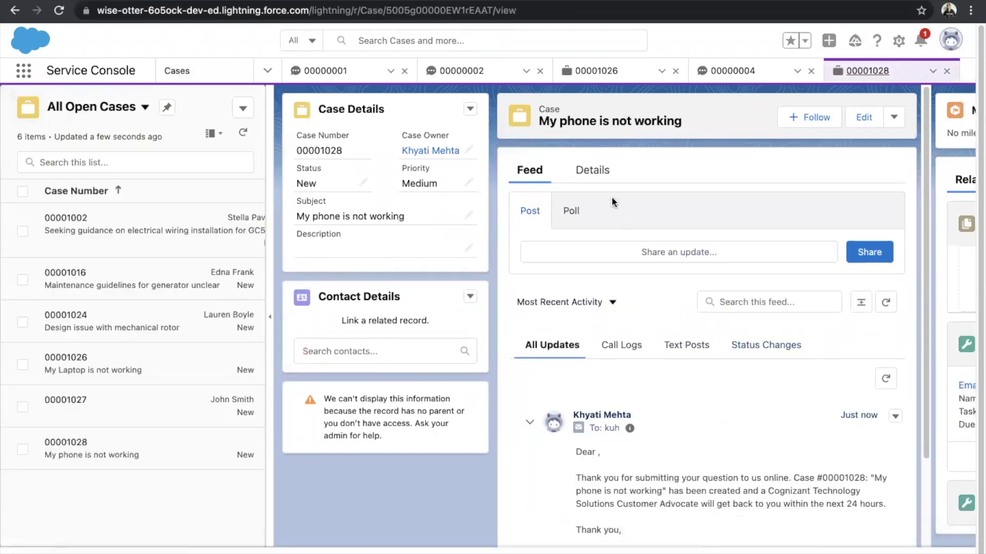
click(595, 171)
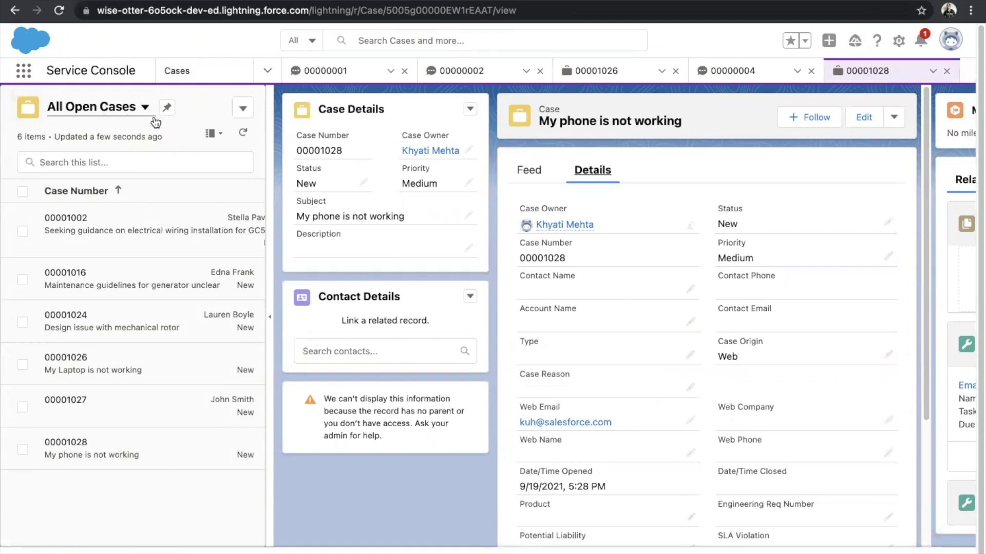
scroll(643, 411, down, 5)
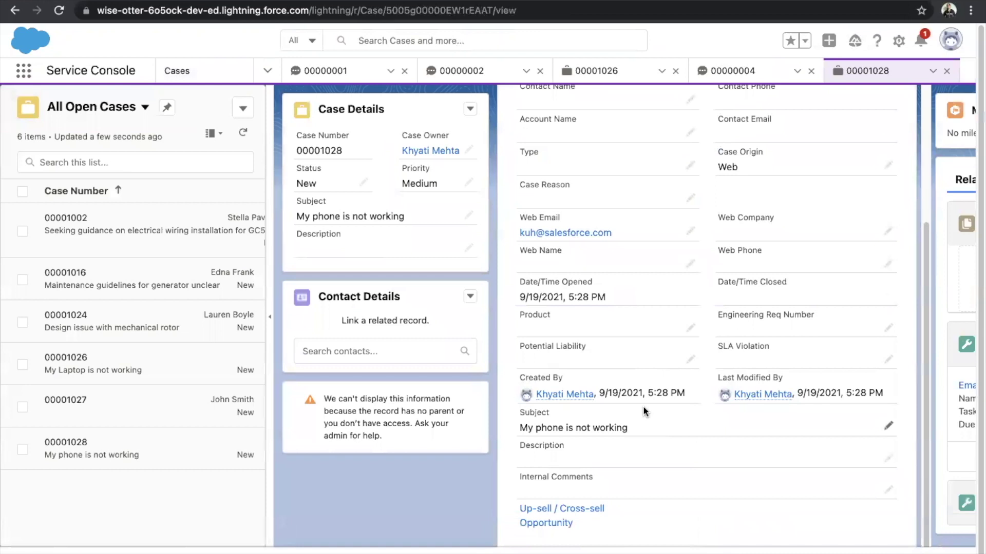
scroll(583, 377, up, 4)
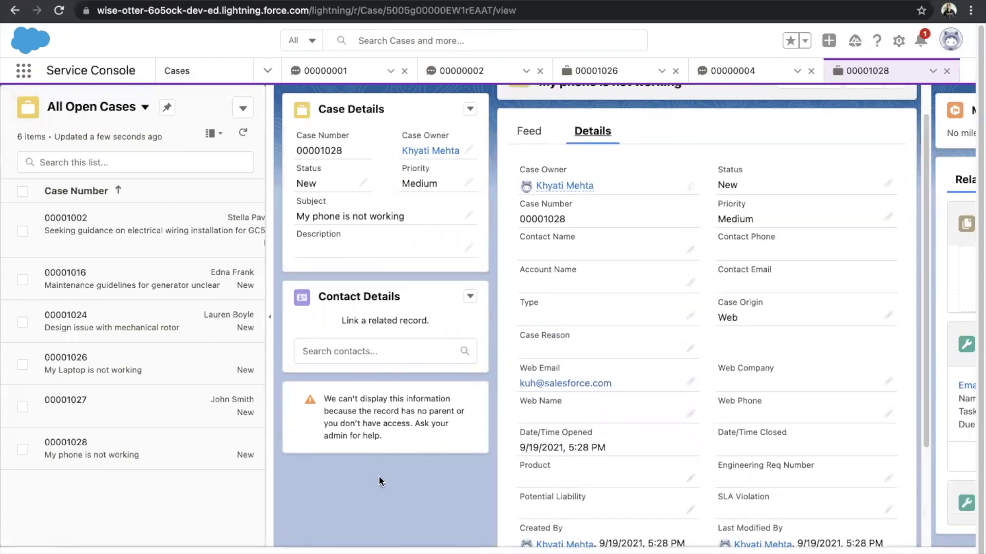